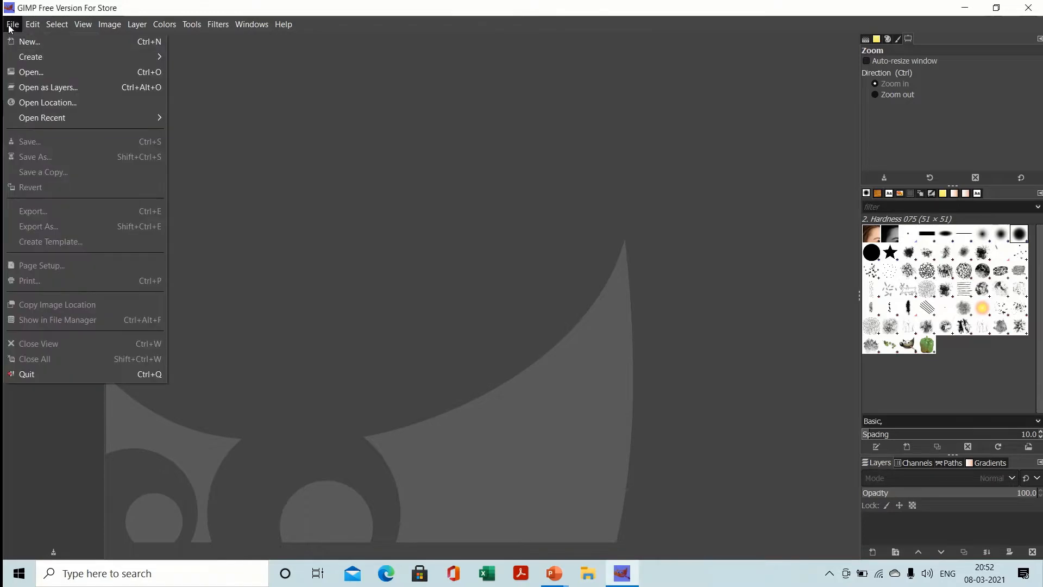
# - Create a 1920 × 1080 px image filled with transparency and add a new layer above the background
pyautogui.click(45, 41)
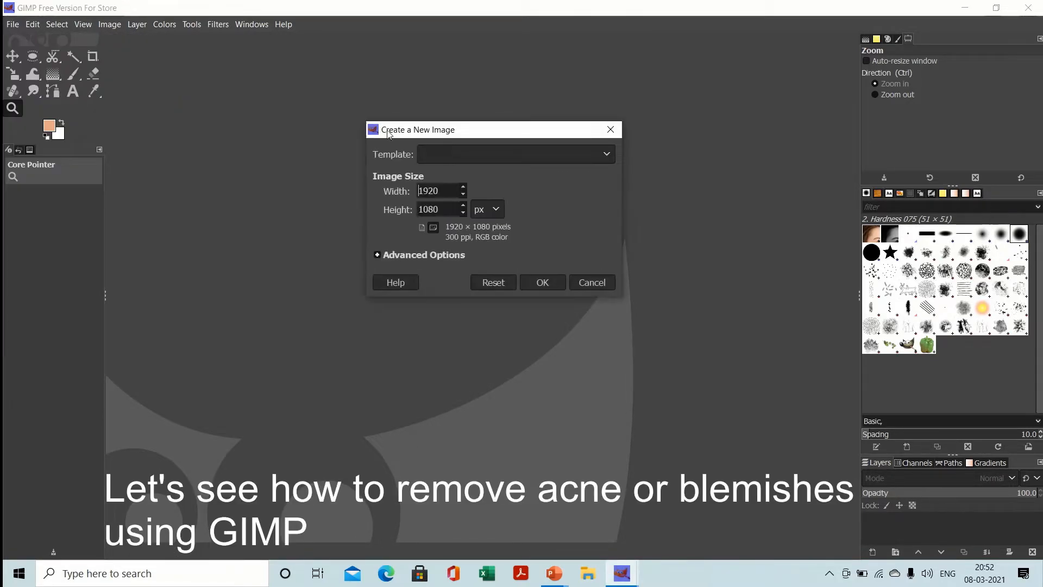
pyautogui.click(446, 256)
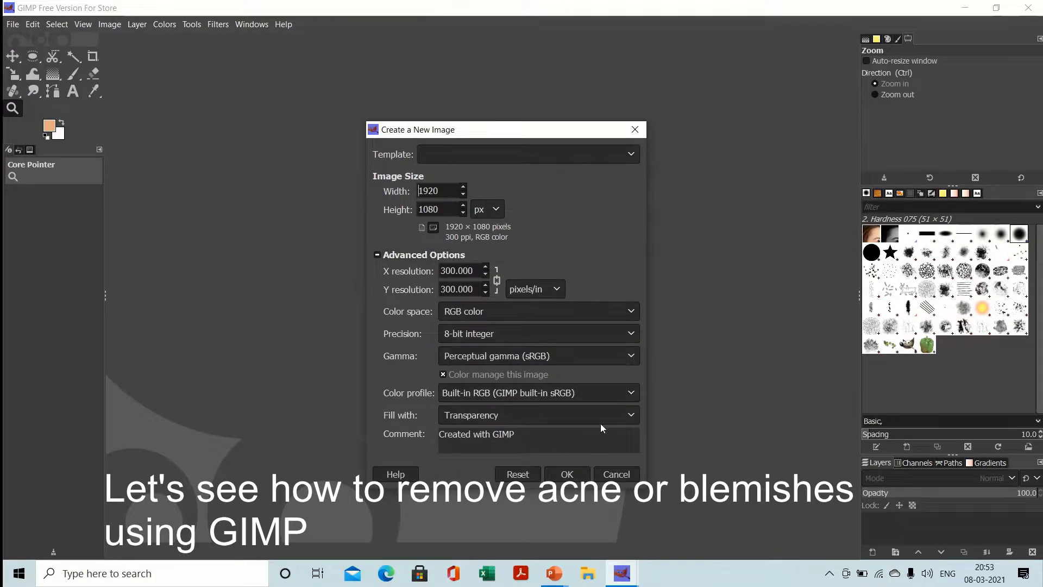
pyautogui.click(629, 415)
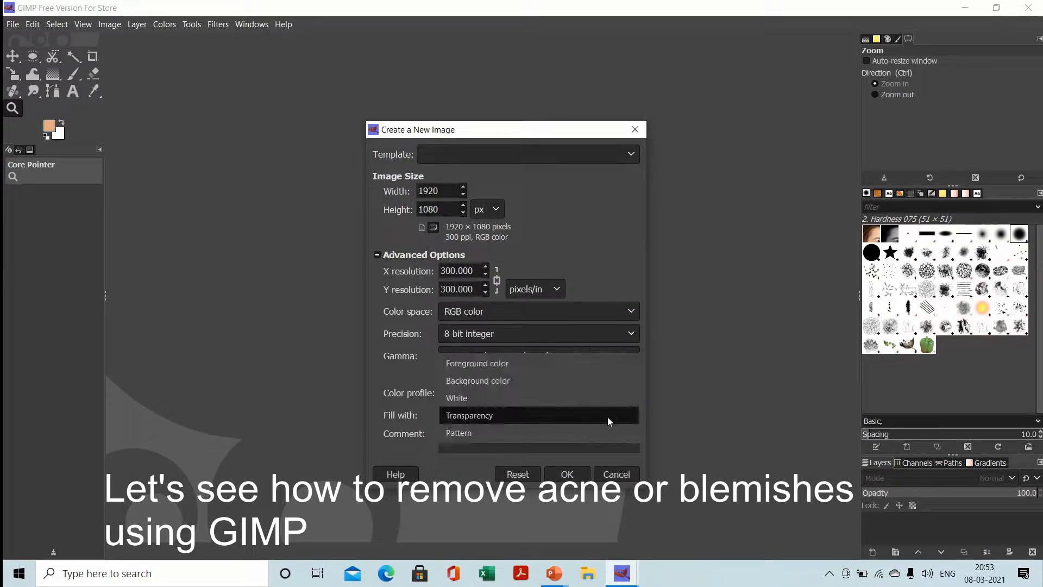
pyautogui.click(529, 415)
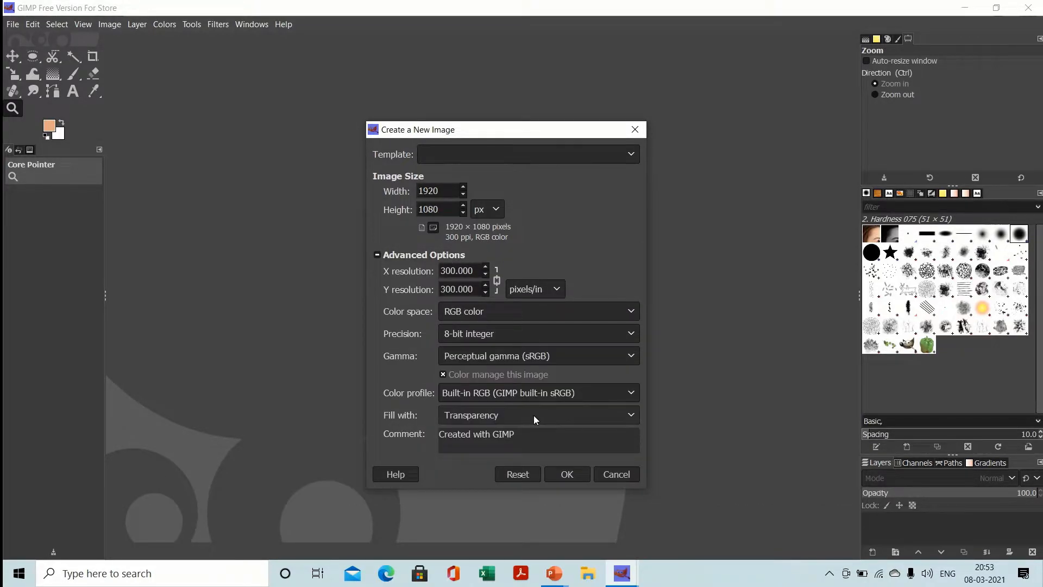
pyautogui.click(577, 475)
pyautogui.click(871, 552)
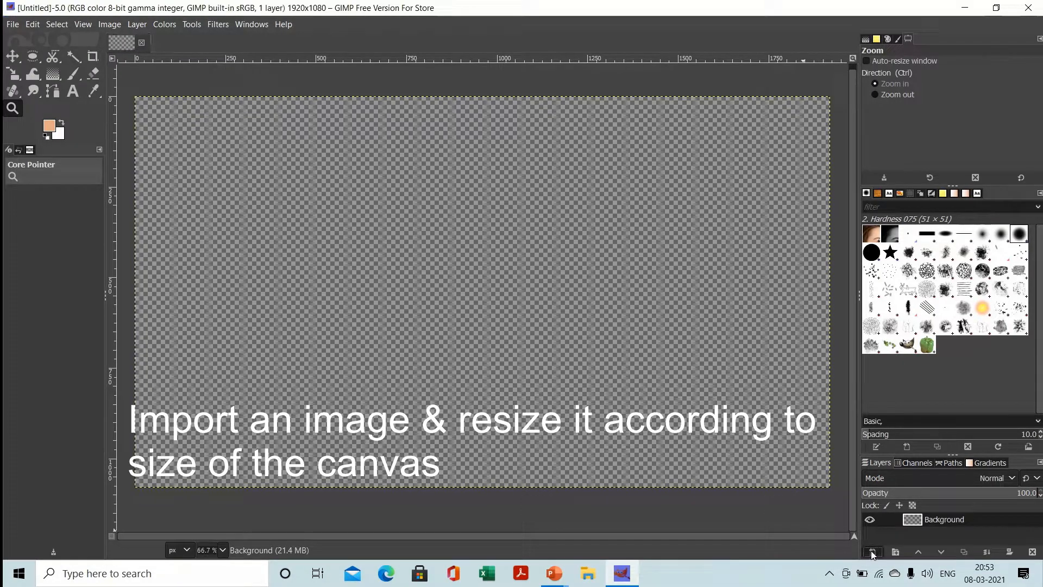
pyautogui.click(961, 540)
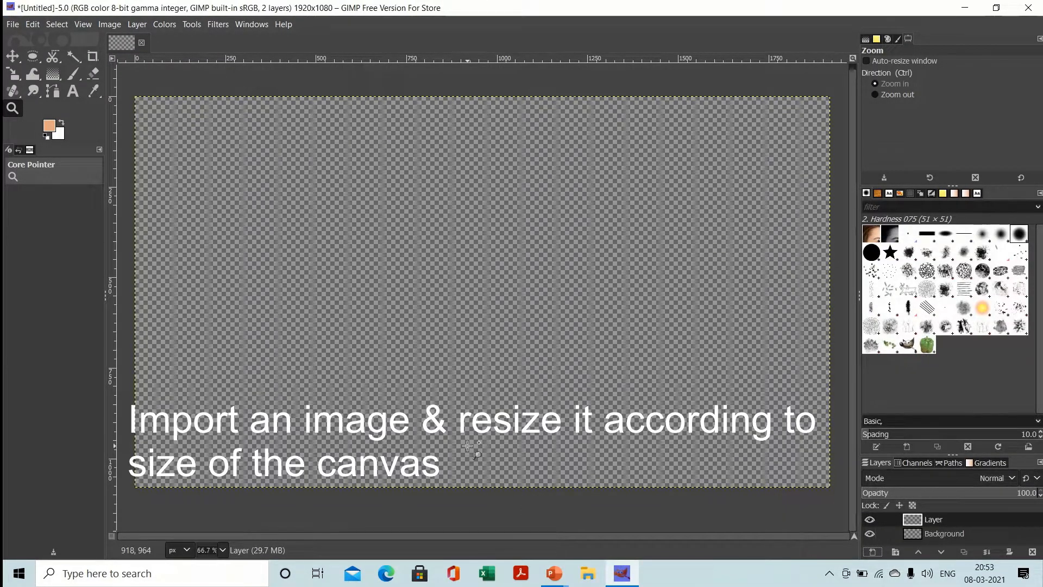
# - Open the Acne Face.jpg photo from the Desktop folder
pyautogui.click(12, 24)
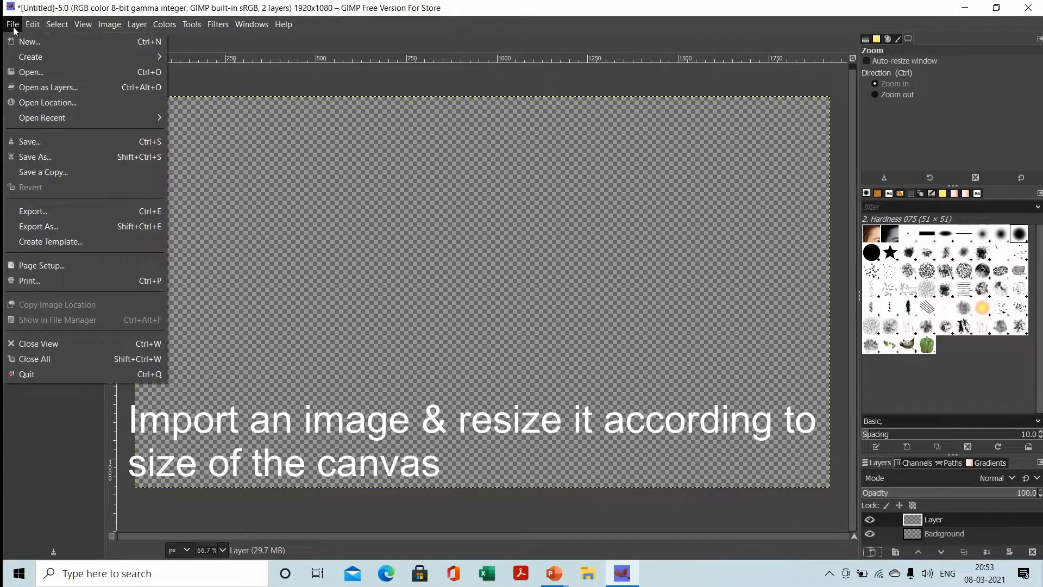
pyautogui.click(36, 71)
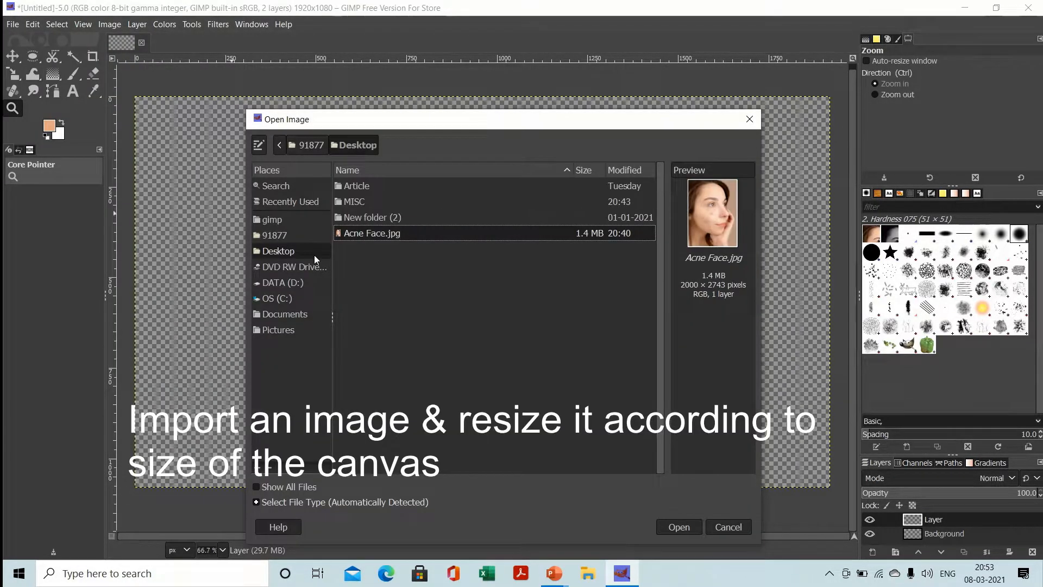
pyautogui.click(365, 236)
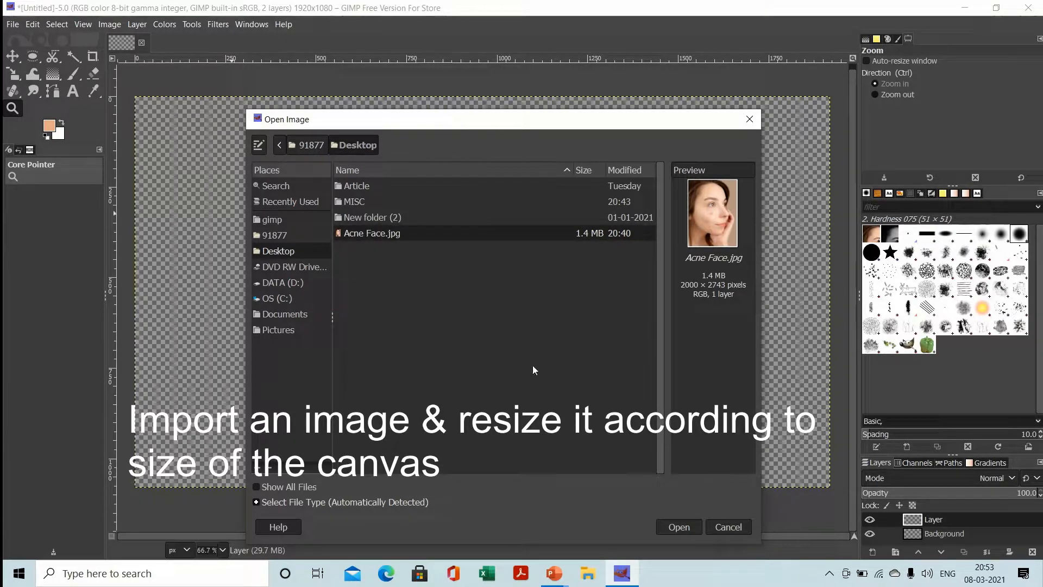
pyautogui.click(673, 527)
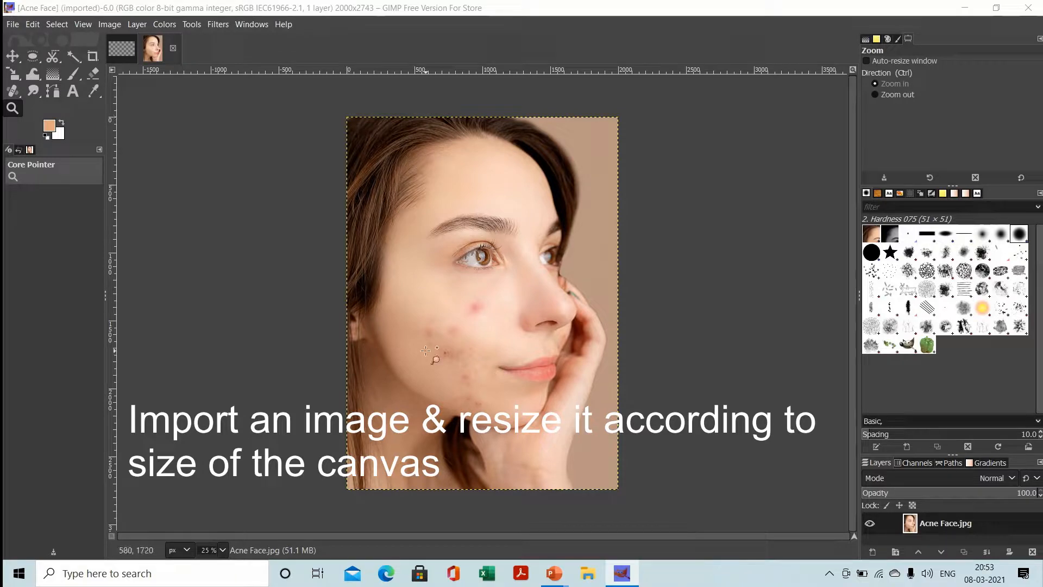
# - Copy the face photo into the untitled transparent image and turn the floating selection into its own layer
pyautogui.click(31, 23)
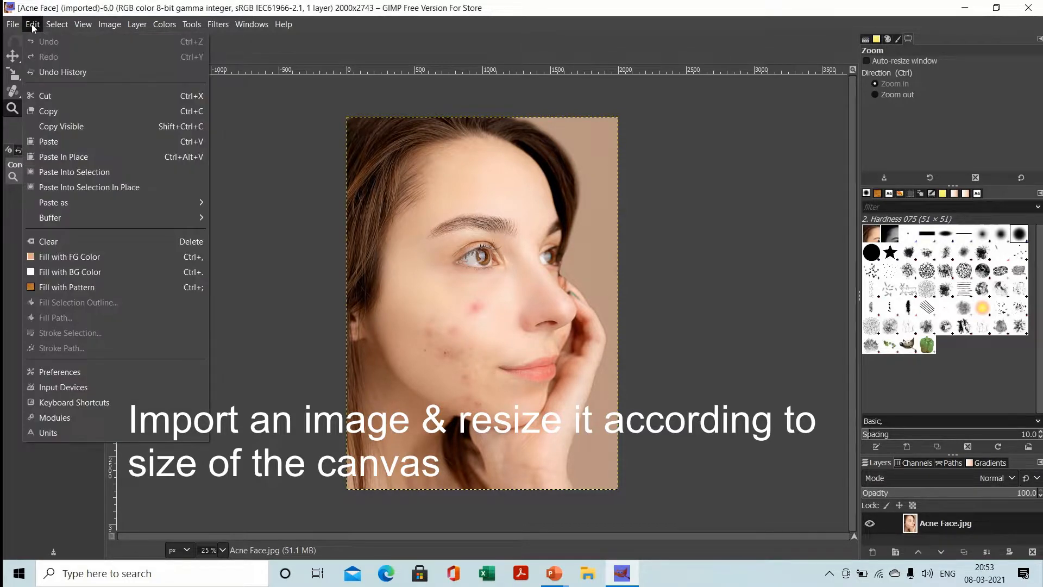
pyautogui.click(69, 111)
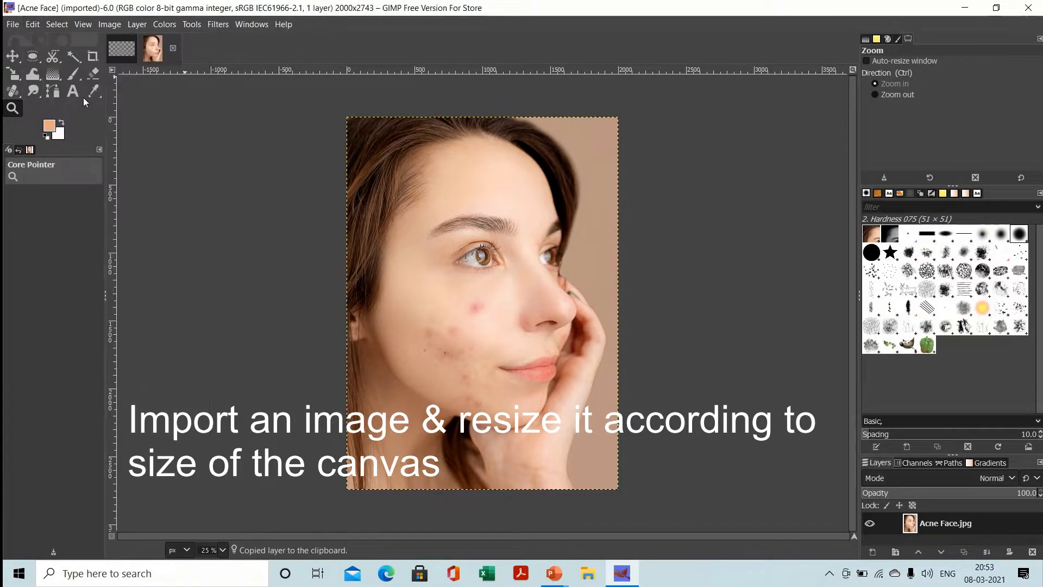
pyautogui.click(118, 48)
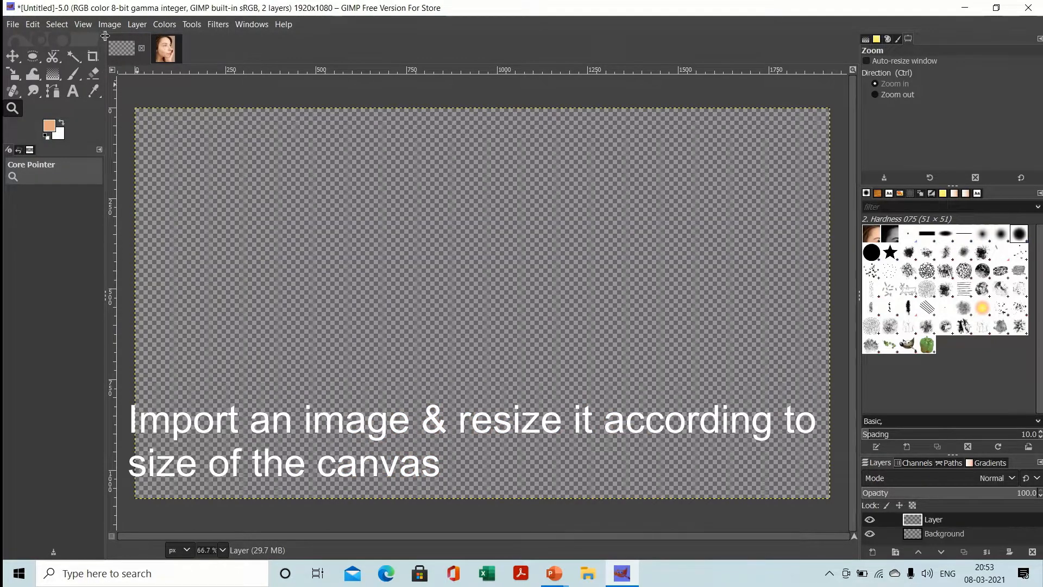
pyautogui.click(32, 25)
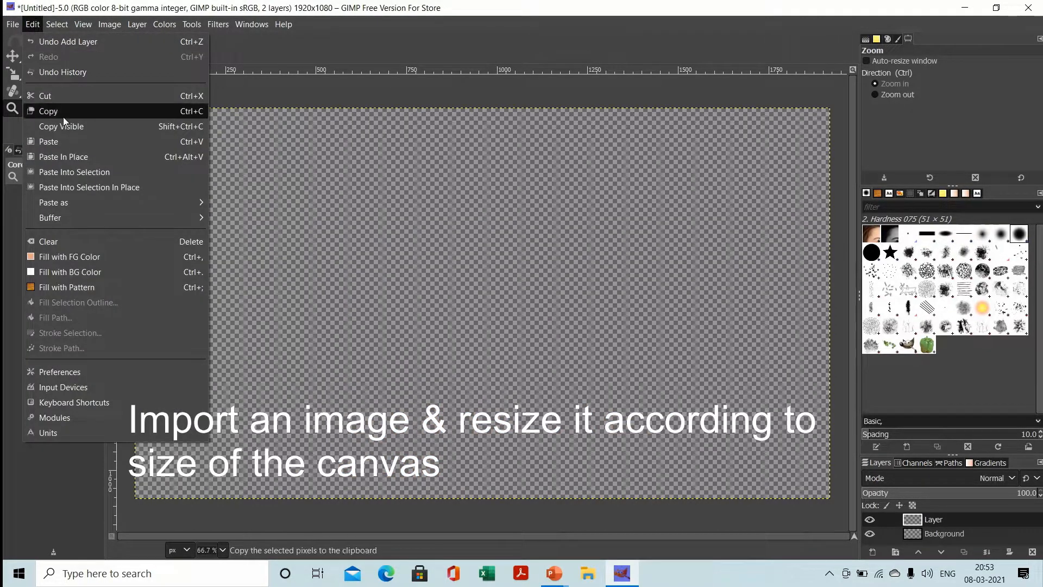
pyautogui.click(60, 141)
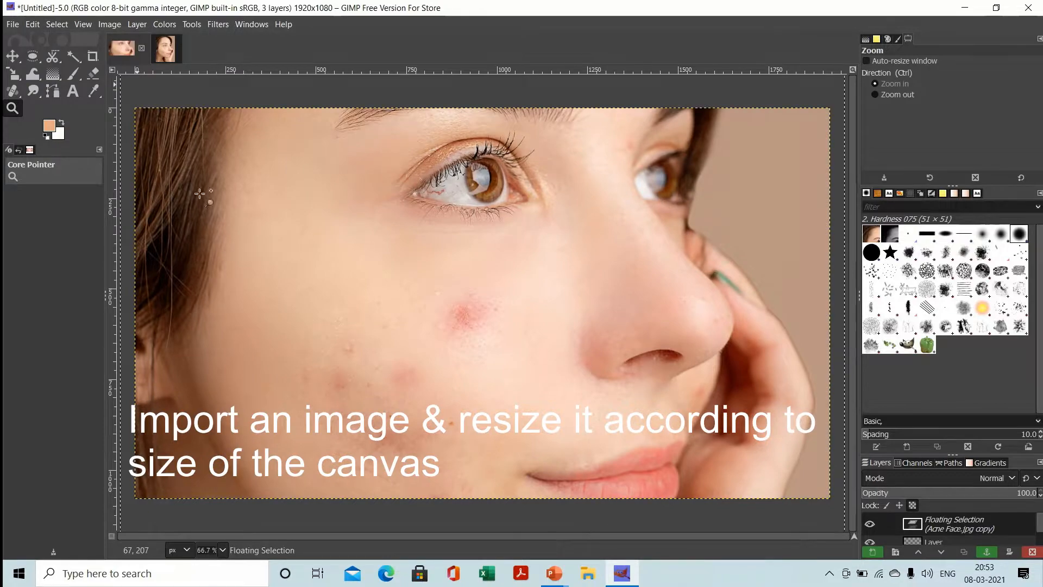
pyautogui.click(872, 552)
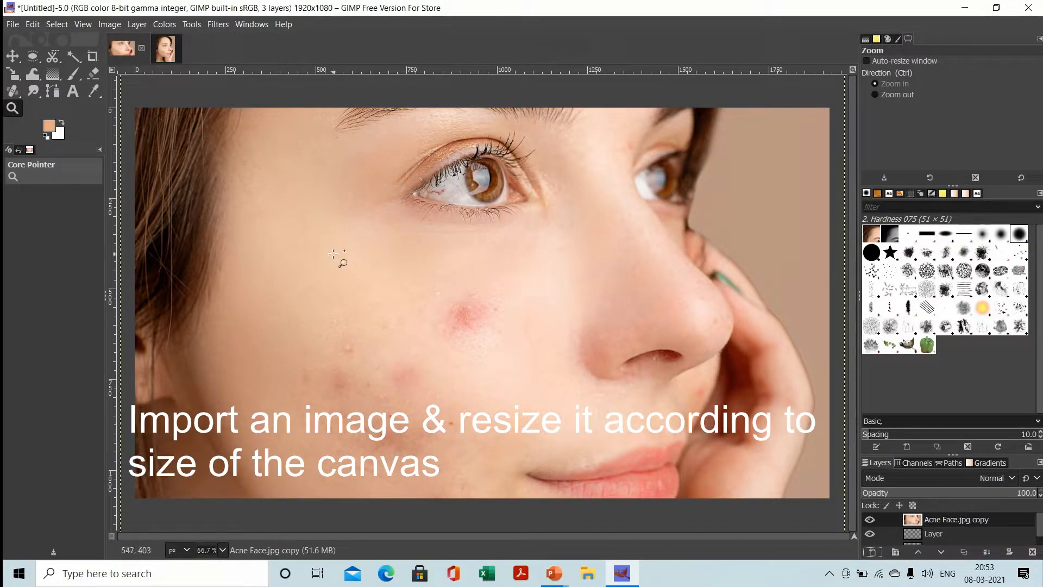
# - Scale the pasted face layer to about 789 × 1082 px and move it against the canvas's left edge
pyautogui.click(14, 76)
pyautogui.click(238, 185)
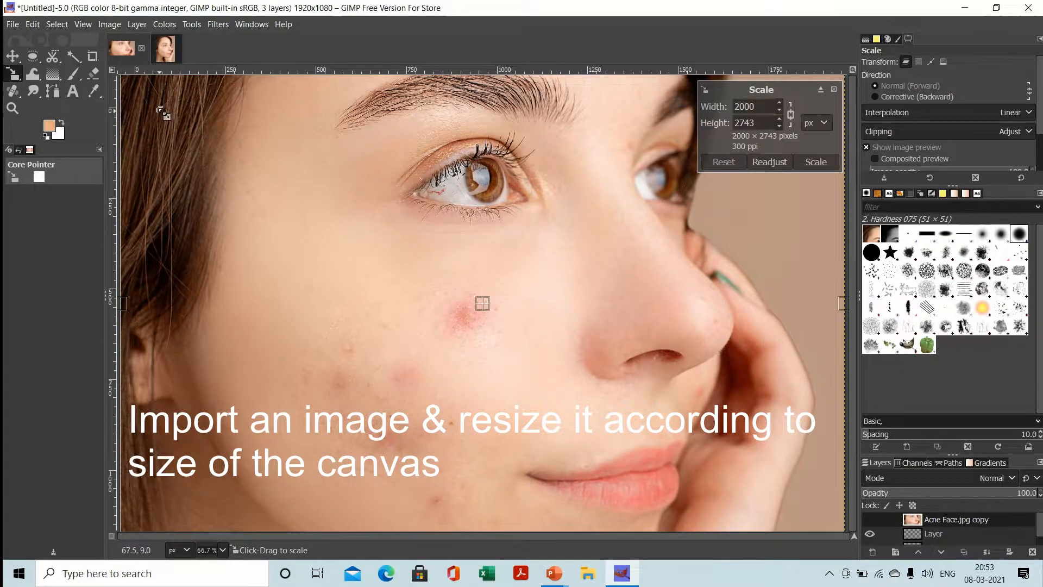
pyautogui.moveTo(163, 112); pyautogui.dragTo(791, 569)
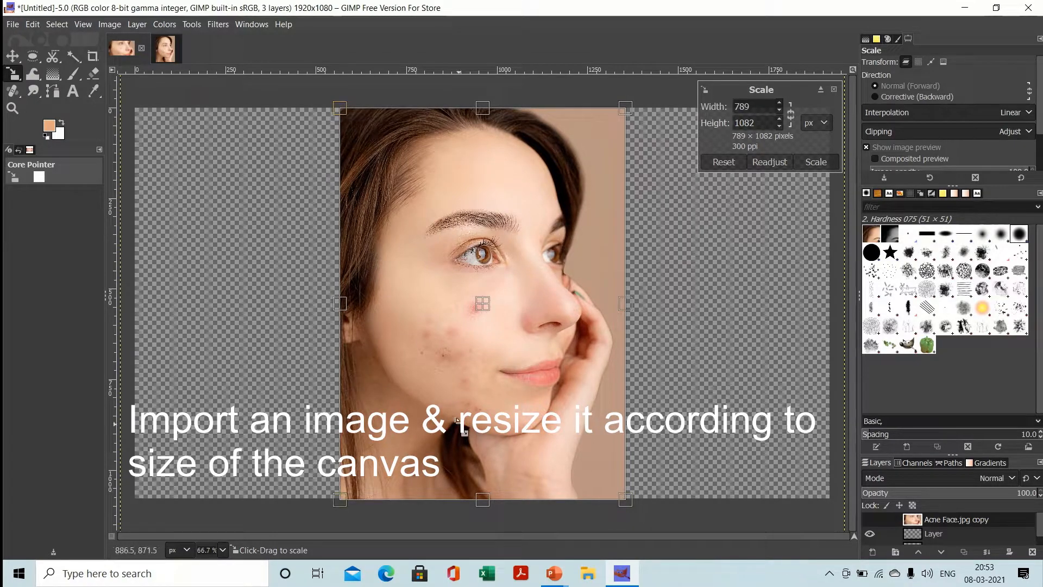
pyautogui.click(14, 57)
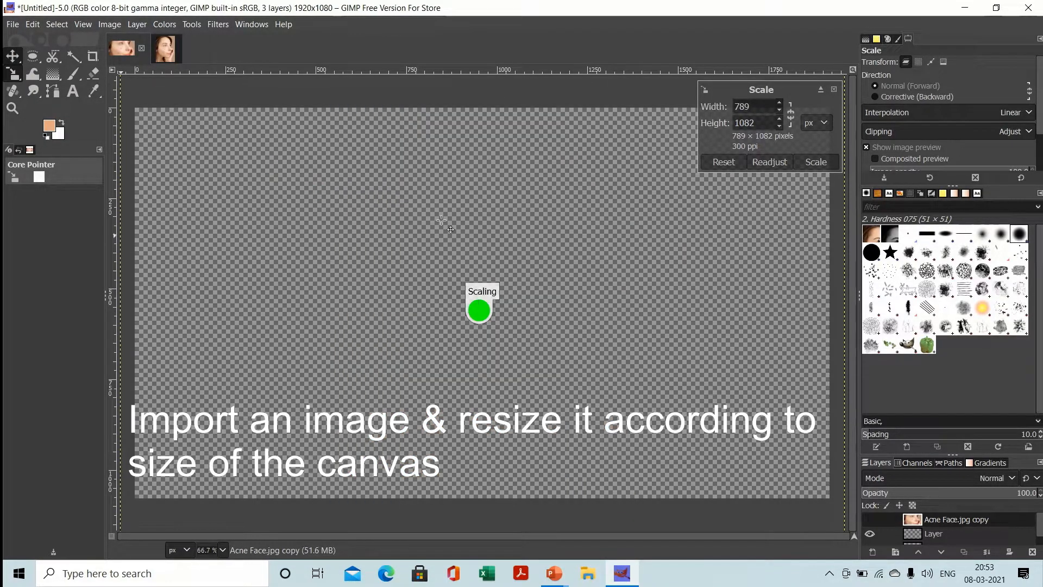
pyautogui.moveTo(438, 228); pyautogui.dragTo(244, 228)
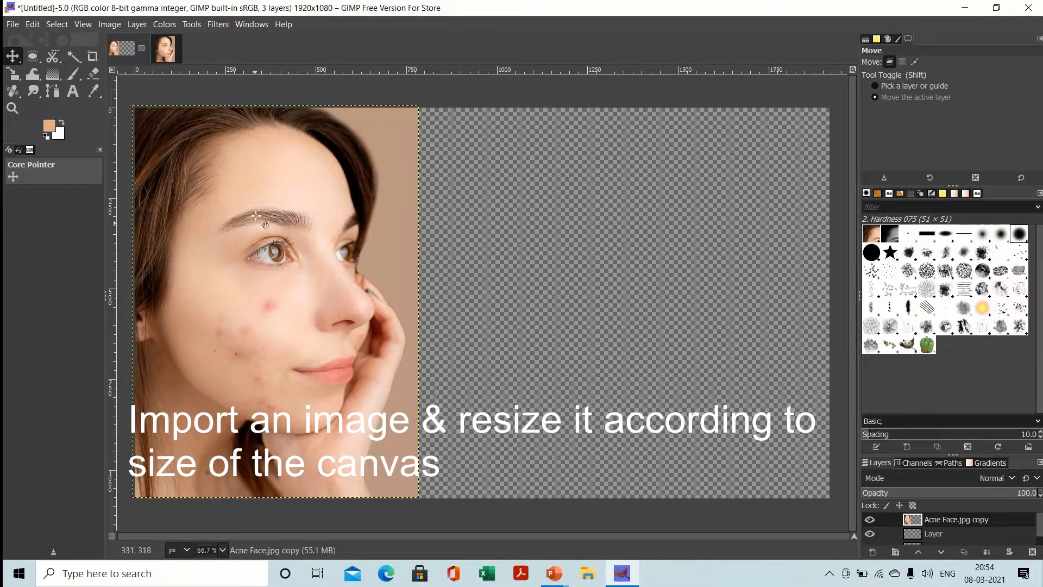
# - Resize the canvas to 788 × 1080 px so that it fits the face layer
pyautogui.click(111, 25)
pyautogui.click(203, 138)
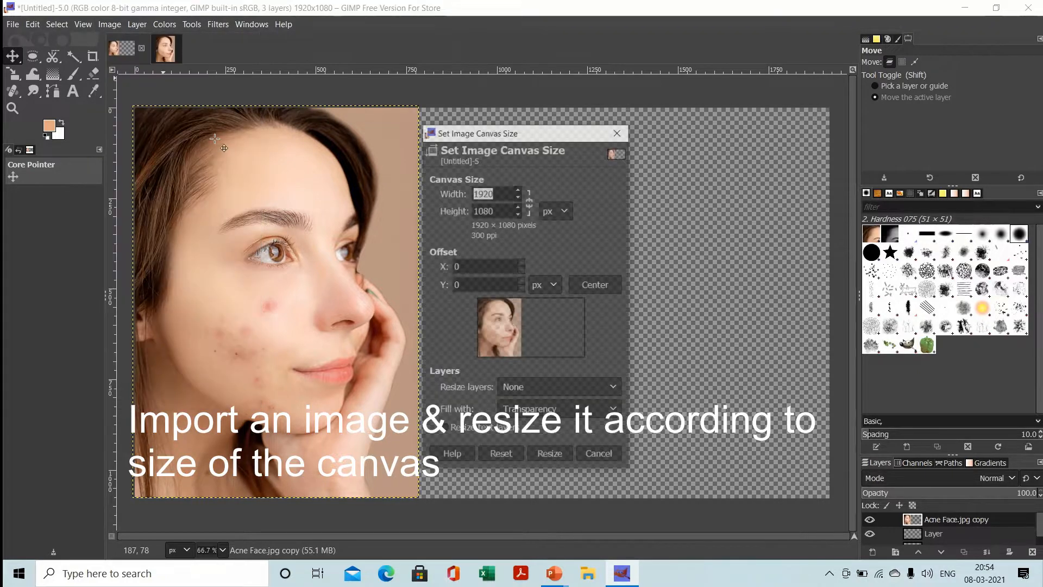
pyautogui.write('1498')
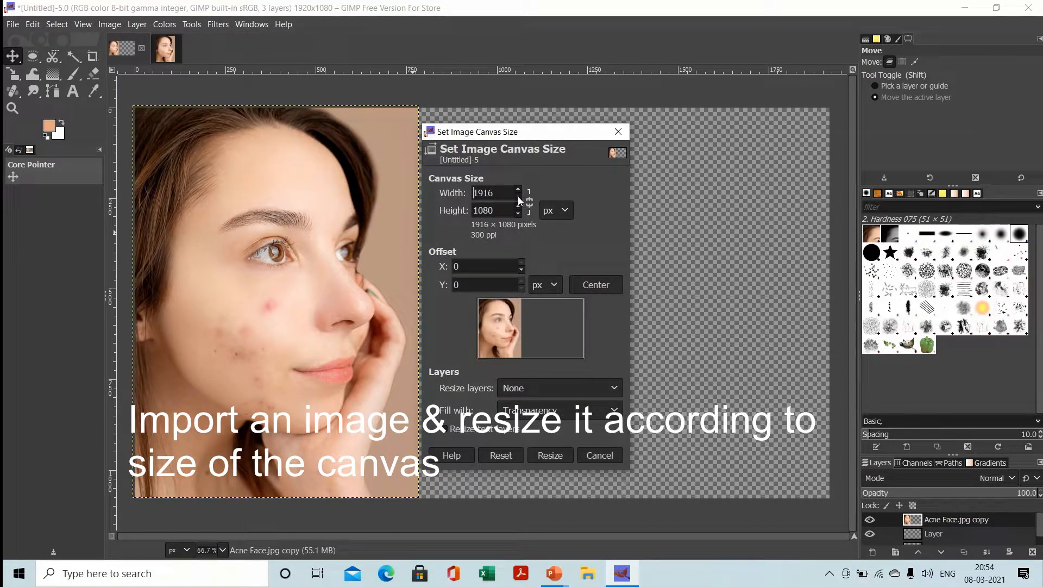
pyautogui.click(518, 196)
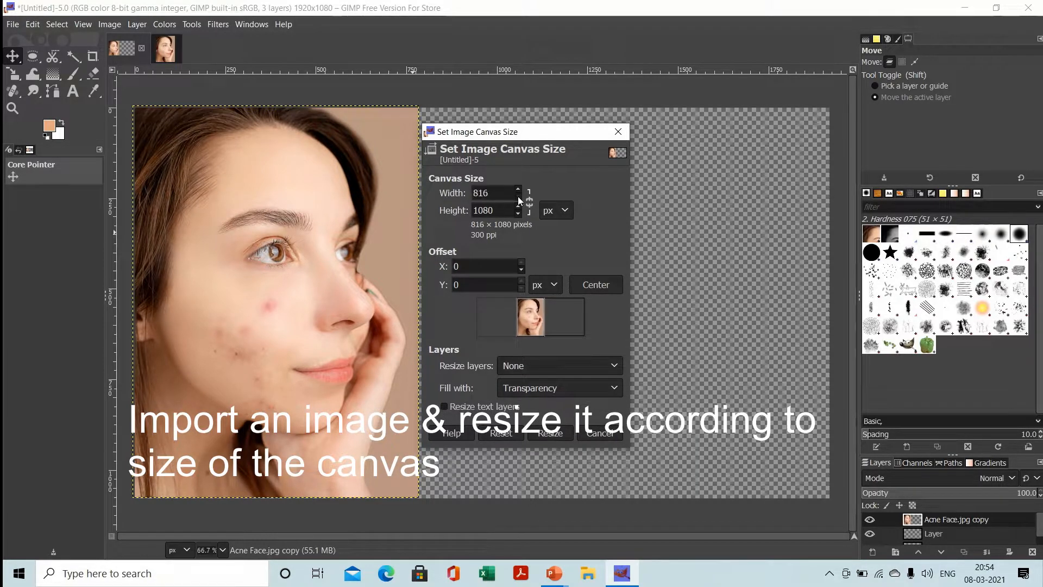
pyautogui.click(518, 197)
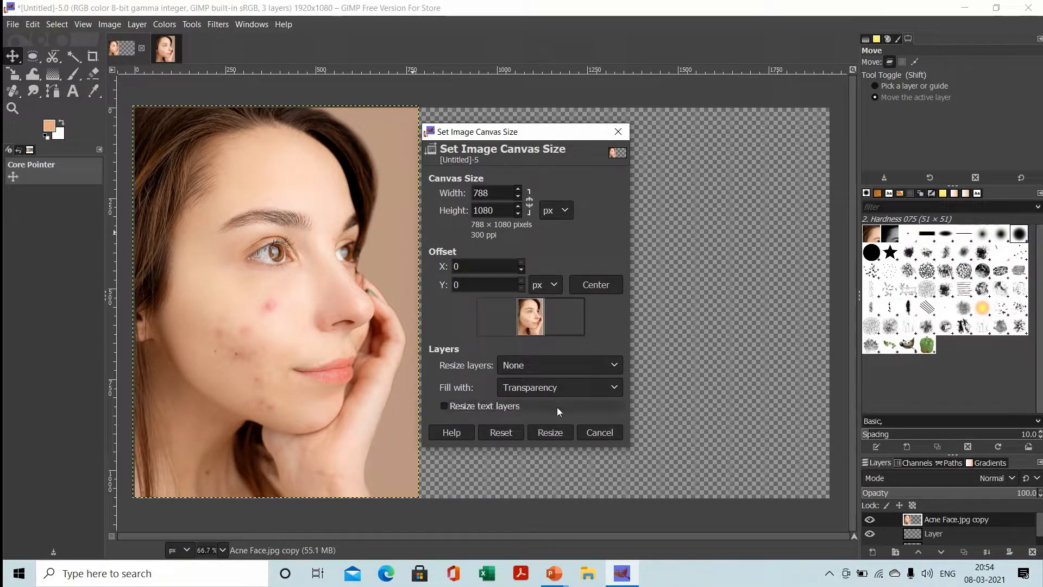
pyautogui.click(547, 433)
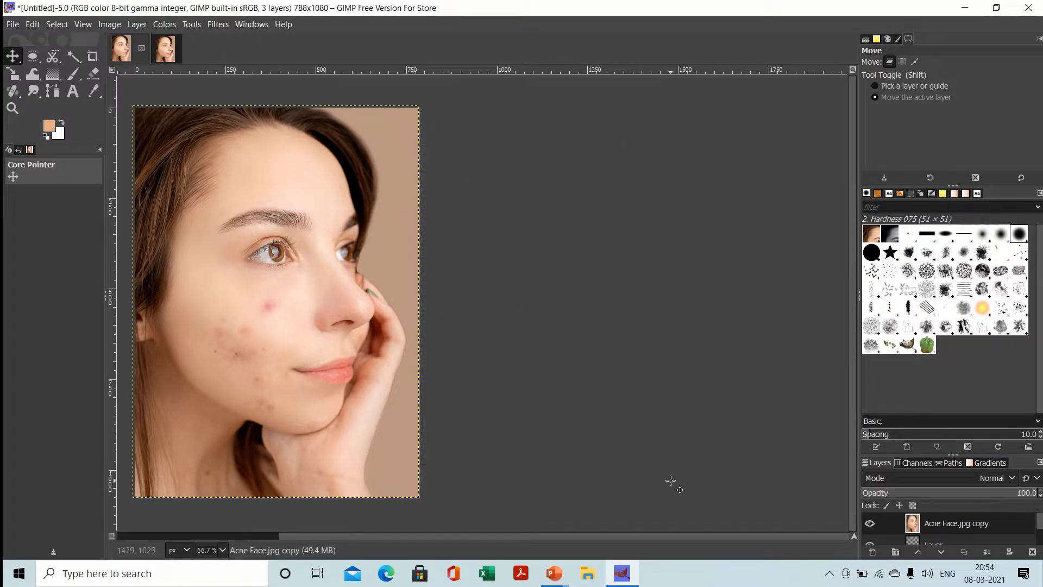
# - Duplicate the Acne Face.jpg copy layer
pyautogui.rightClick(912, 527)
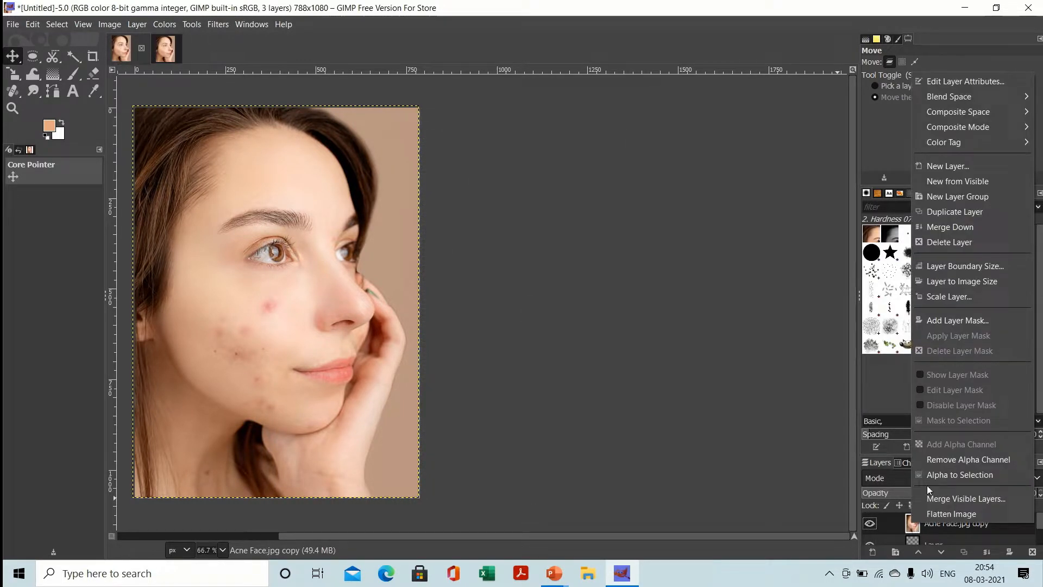
pyautogui.click(944, 210)
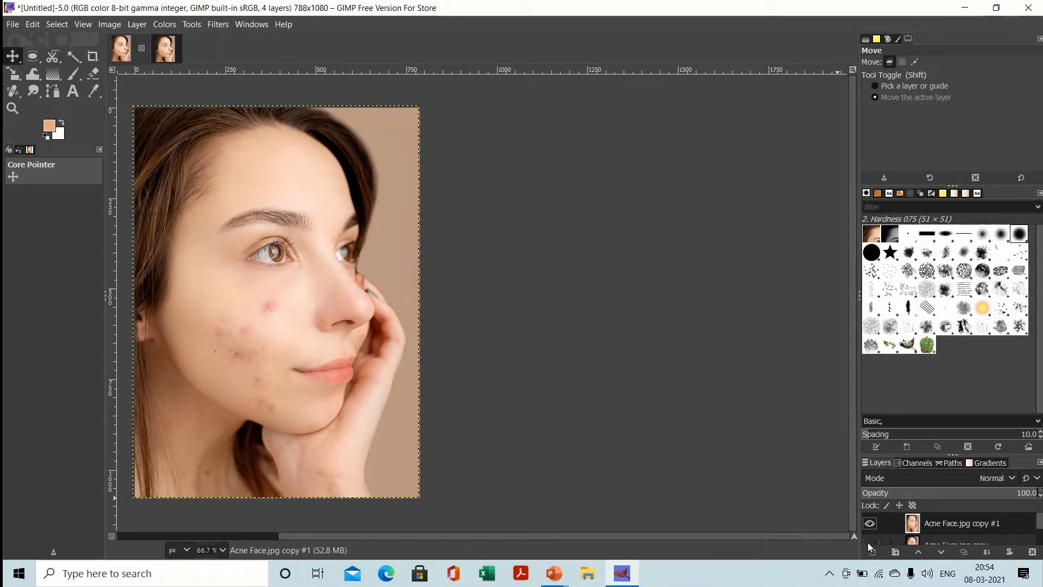
# - Zoom in to 150% and frame the acne marks on the cheek and chin
pyautogui.click(12, 92)
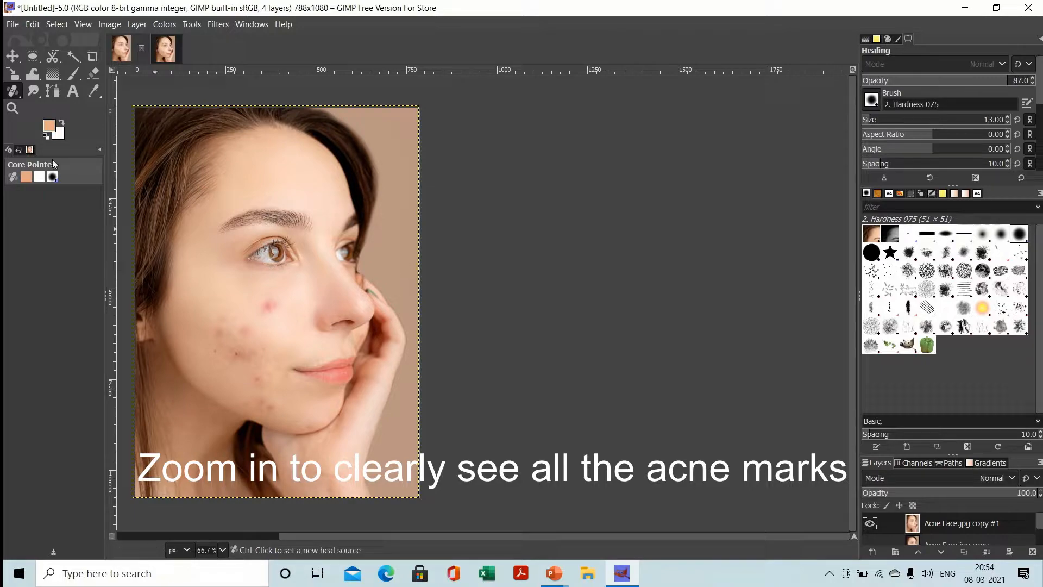
pyautogui.click(12, 108)
pyautogui.click(279, 251)
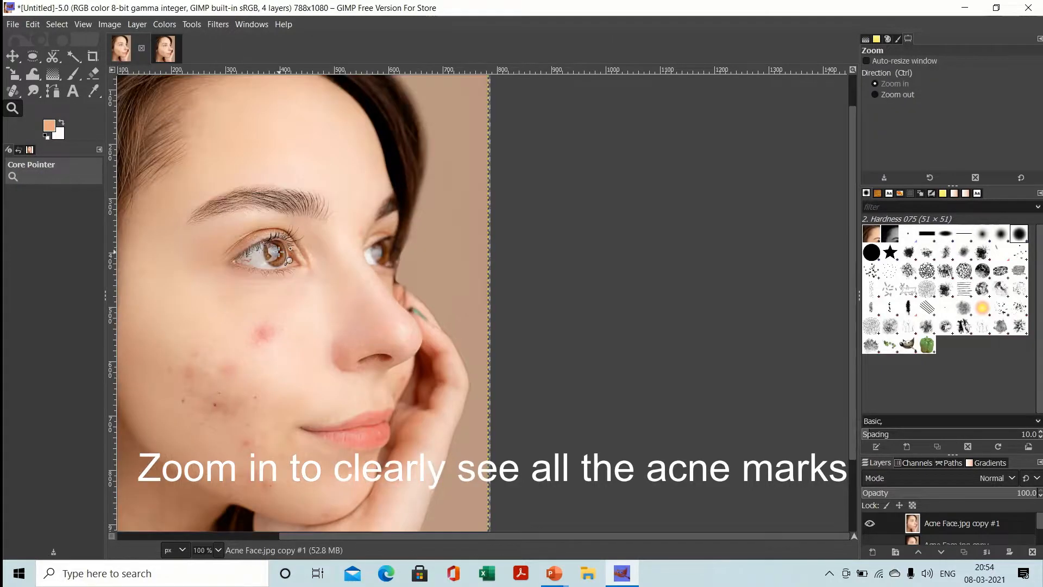
pyautogui.click(279, 251)
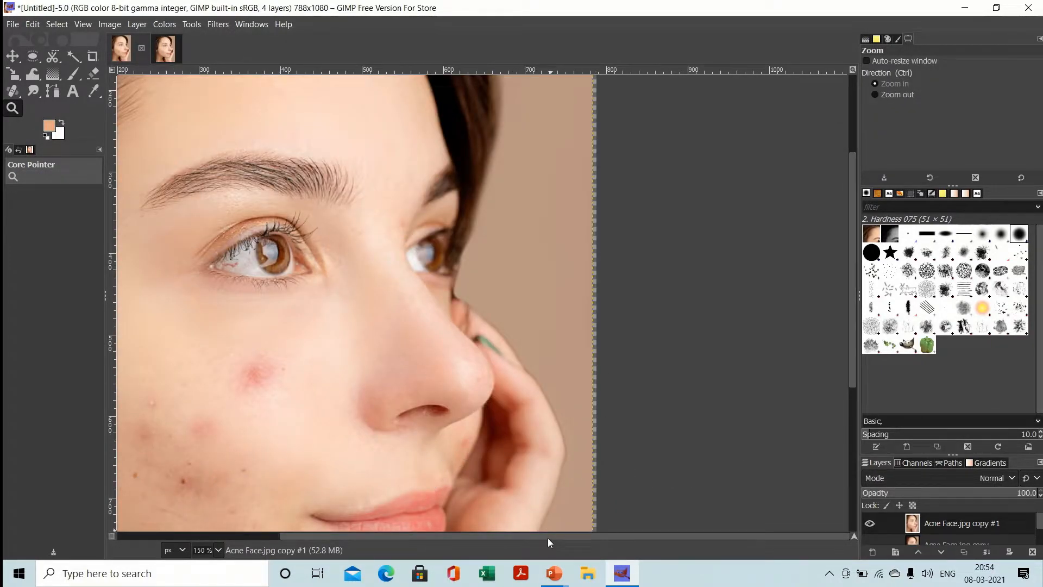
pyautogui.moveTo(549, 537); pyautogui.dragTo(452, 538)
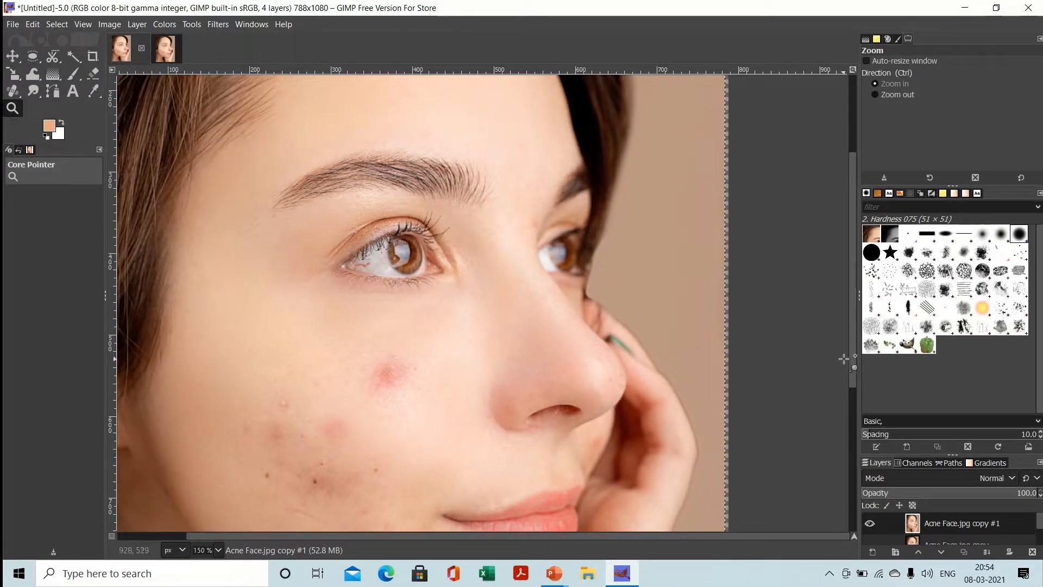
pyautogui.moveTo(853, 367); pyautogui.dragTo(873, 438)
# - Detach the Device Status panel into its own window and close it, leaving the undo history in the dock
pyautogui.moveTo(9, 150); pyautogui.dragTo(10, 90)
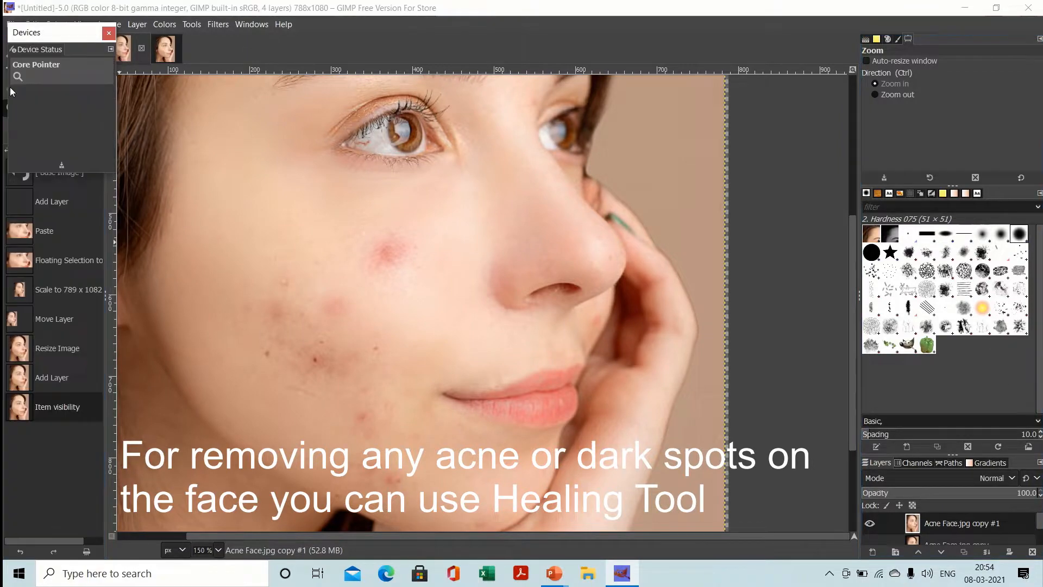
pyautogui.click(44, 507)
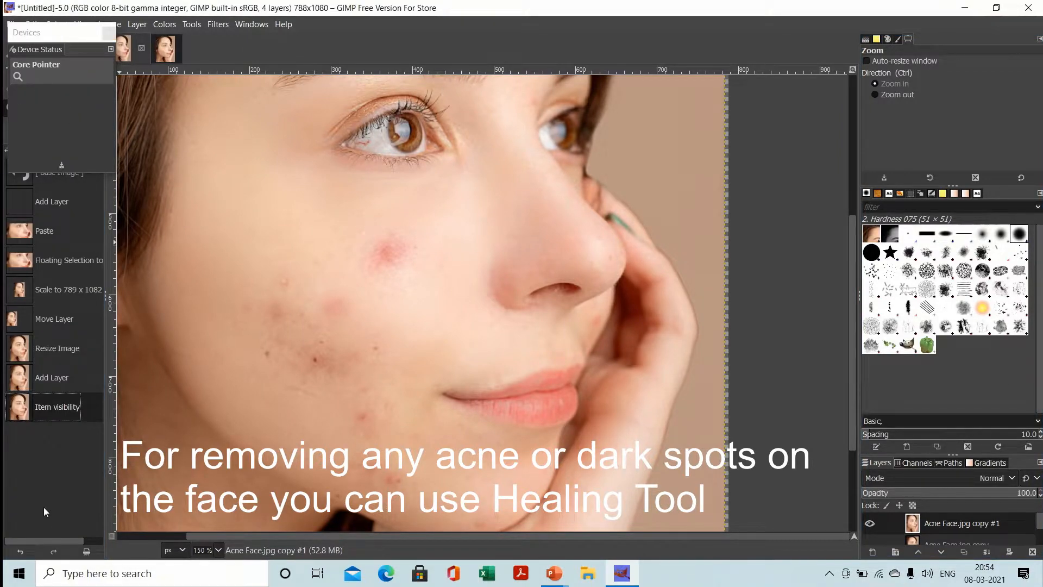
pyautogui.click(110, 49)
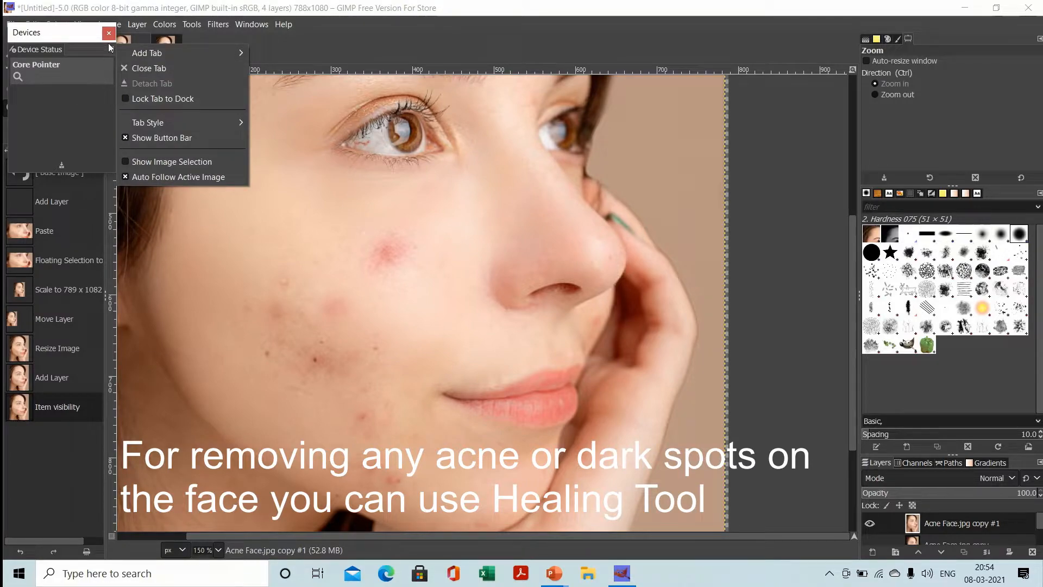
pyautogui.click(109, 32)
pyautogui.click(109, 32)
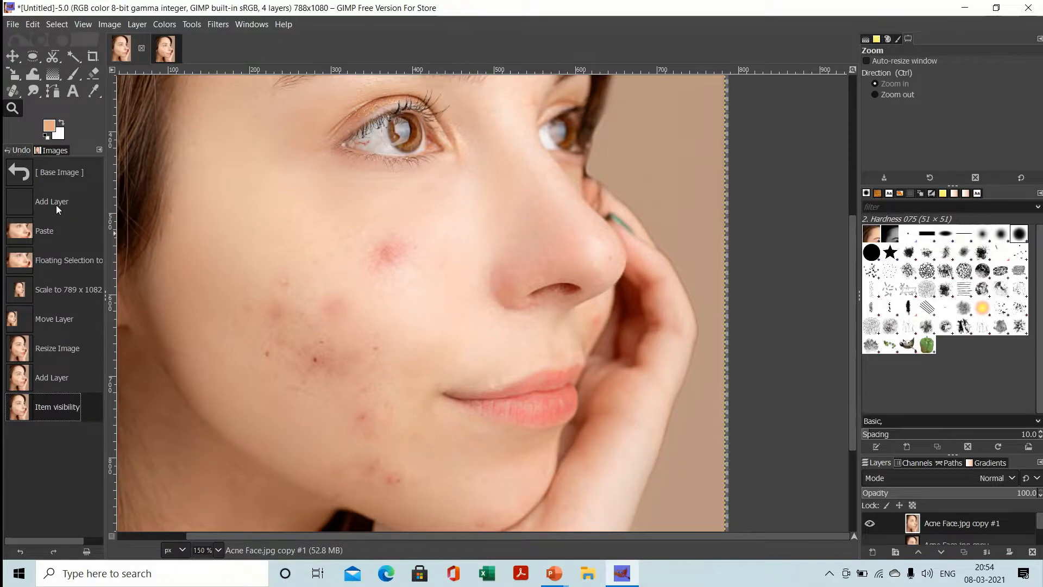
# - Heal a spot on the middle of the cheek with the Healing tool, sampling clear skin near the temple
pyautogui.click(14, 93)
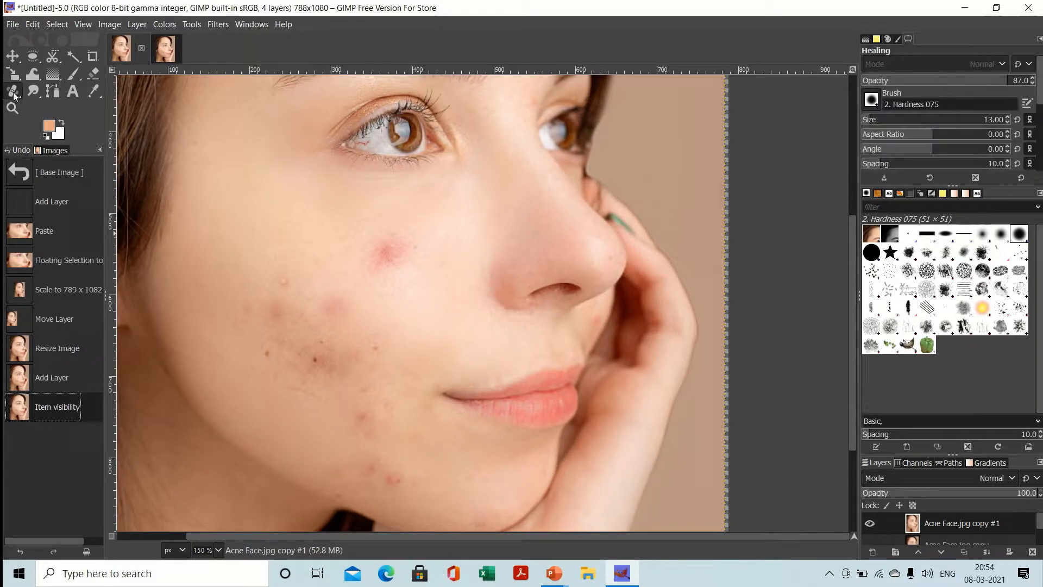
pyautogui.keyDown('ctrl'); pyautogui.click(236, 191); pyautogui.keyUp('ctrl')
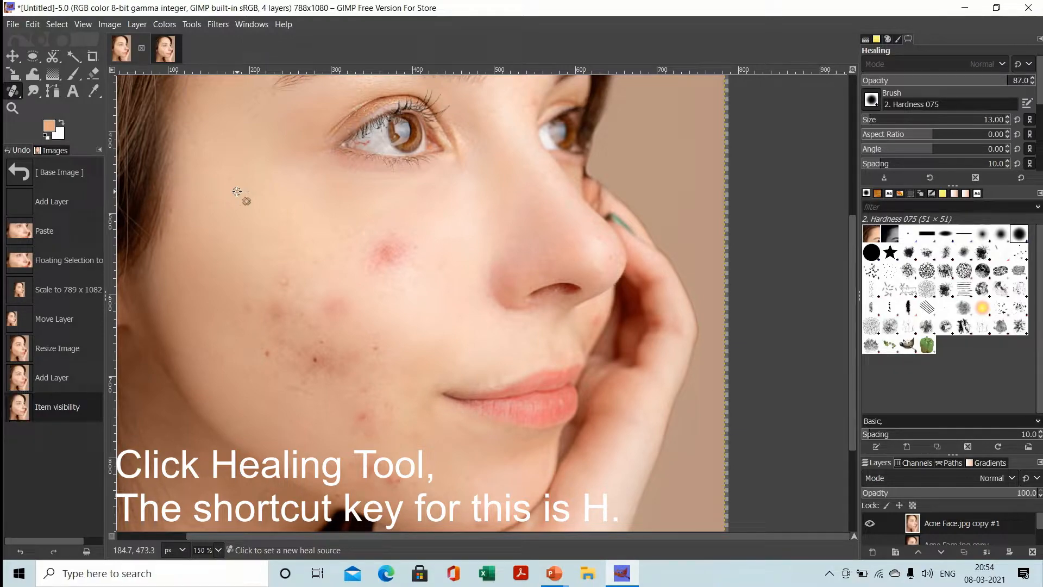
pyautogui.click(330, 302)
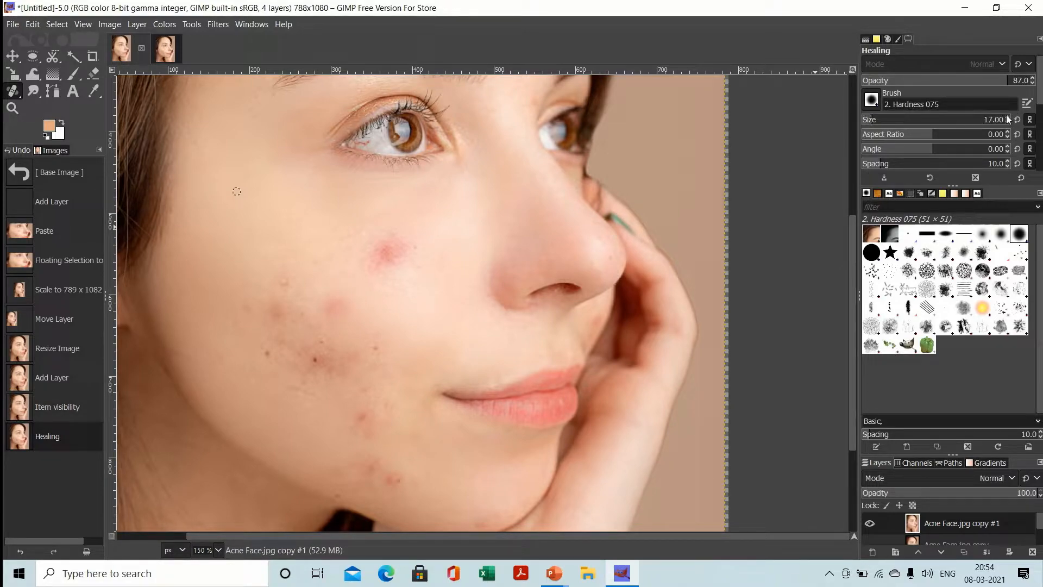
# - Set the healing brush size to 39 and heal the large red spot beside the nose from clear skin on the upper cheek
pyautogui.scroll(14, 1006, 115)
pyautogui.scroll(12, 1006, 115)
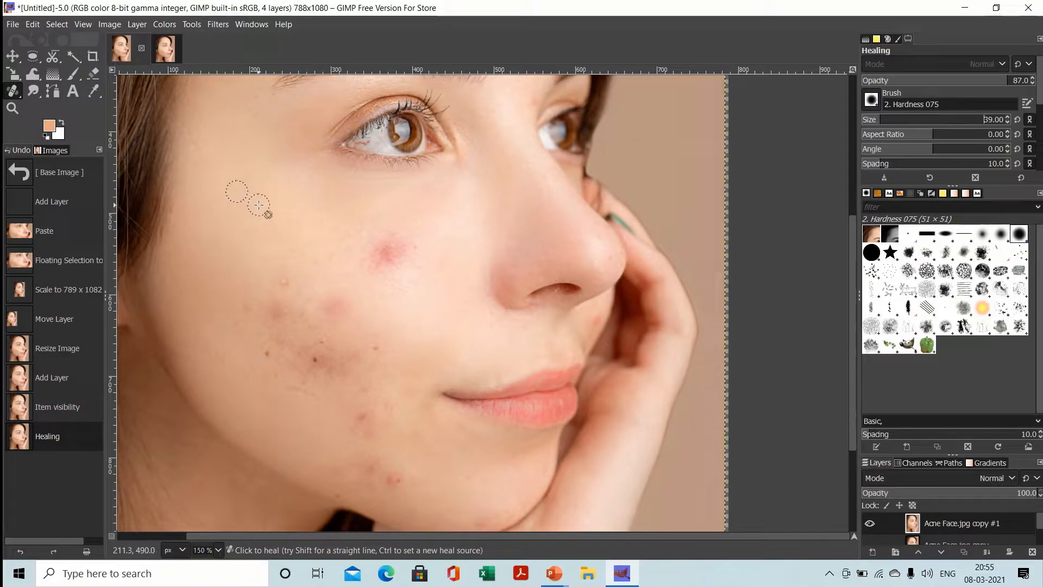
pyautogui.keyDown('ctrl'); pyautogui.click(258, 204); pyautogui.keyUp('ctrl')
pyautogui.click(386, 253)
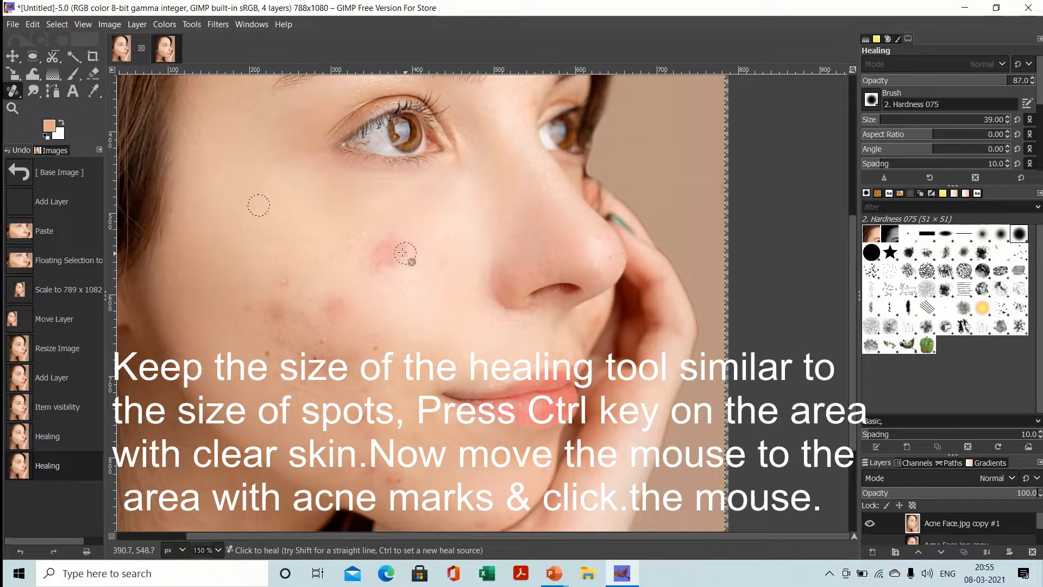
pyautogui.click(399, 252)
pyautogui.click(388, 246)
pyautogui.click(381, 263)
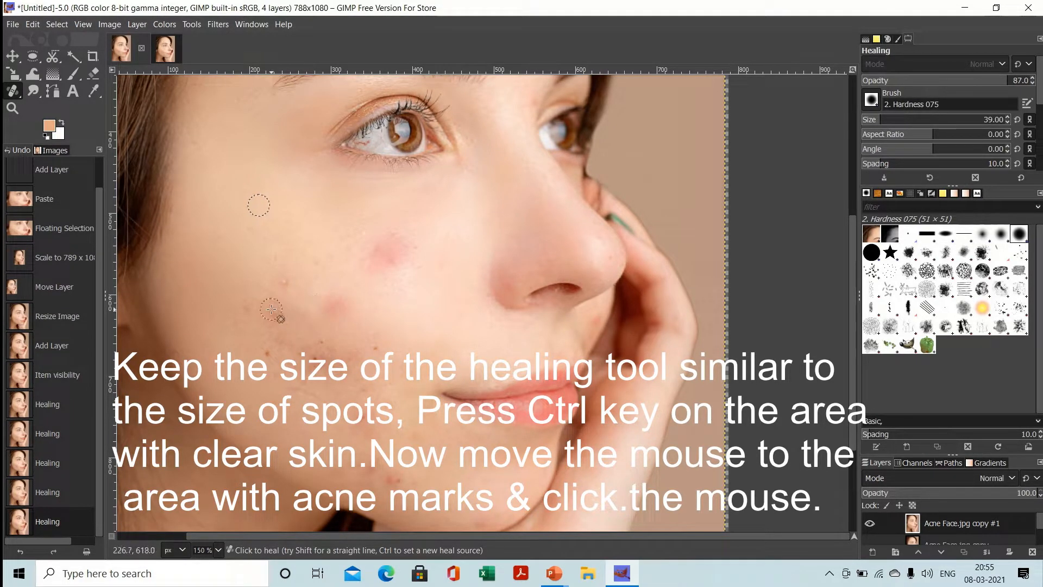
# - Heal the cluster of dark and red acne marks across the middle of the cheek
pyautogui.click(284, 293)
pyautogui.click(284, 283)
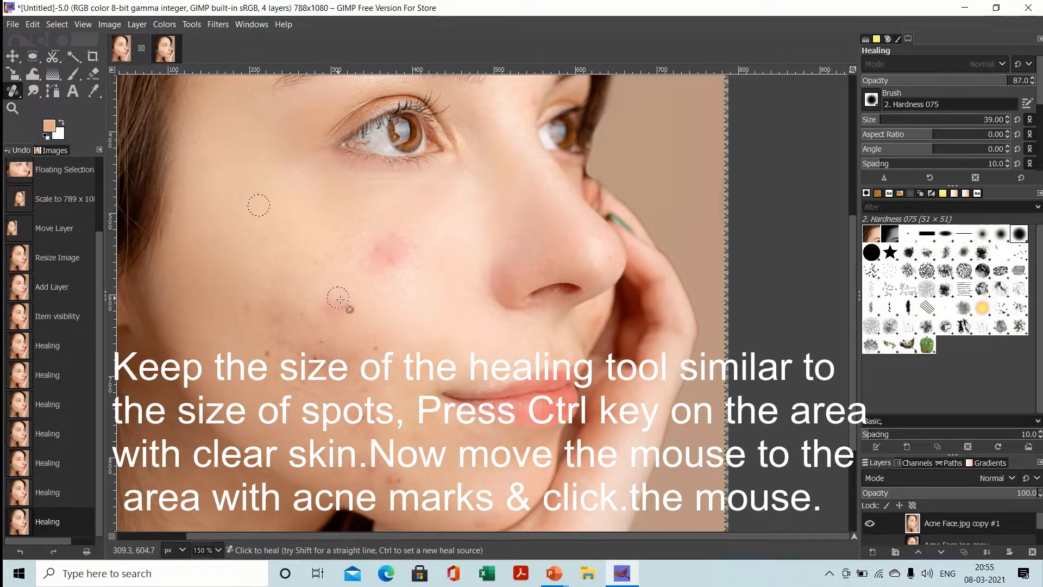
pyautogui.click(340, 305)
pyautogui.click(326, 309)
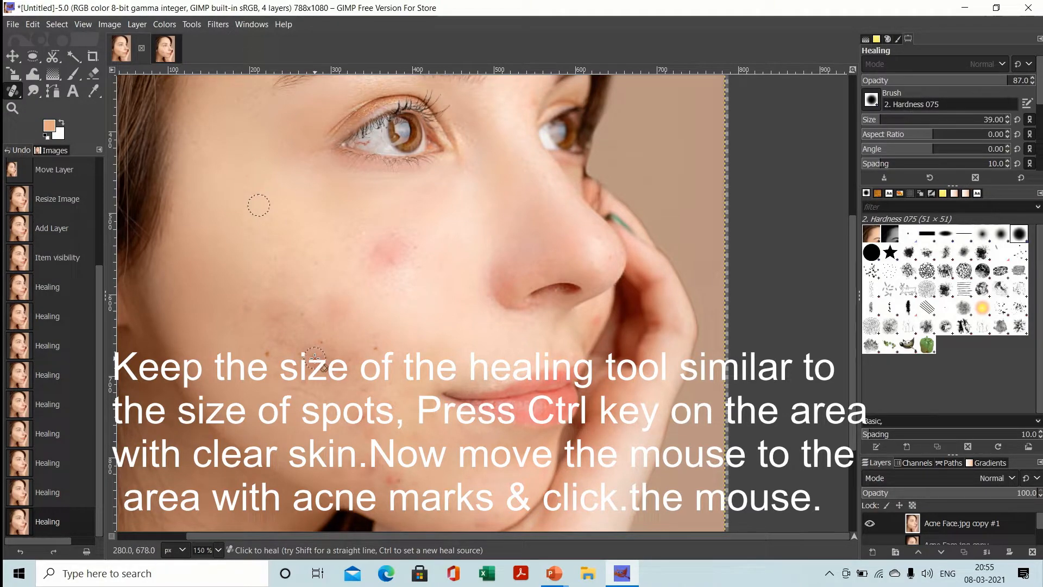
pyautogui.click(315, 357)
pyautogui.click(323, 344)
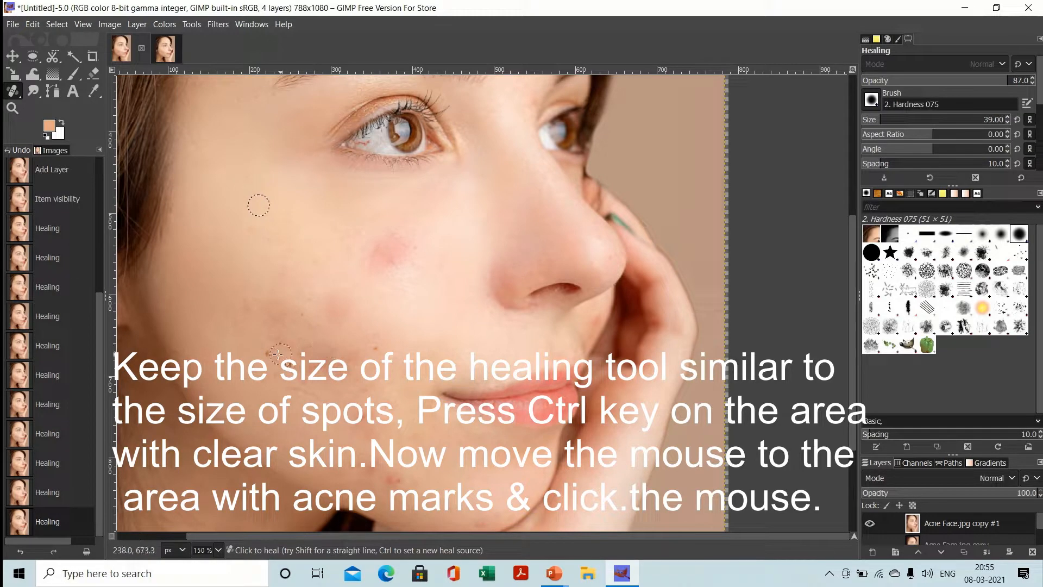
pyautogui.click(267, 353)
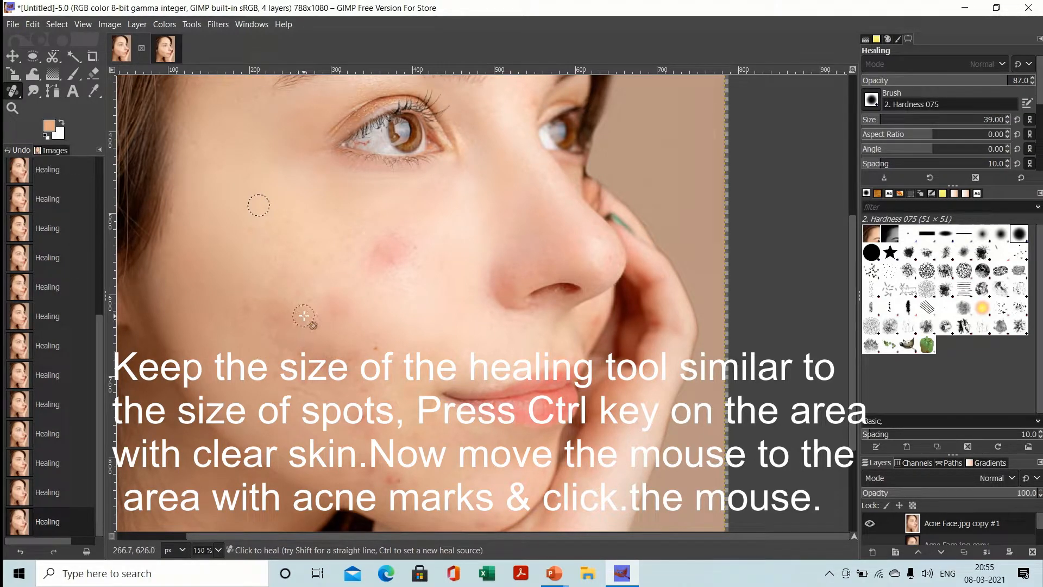
pyautogui.click(250, 314)
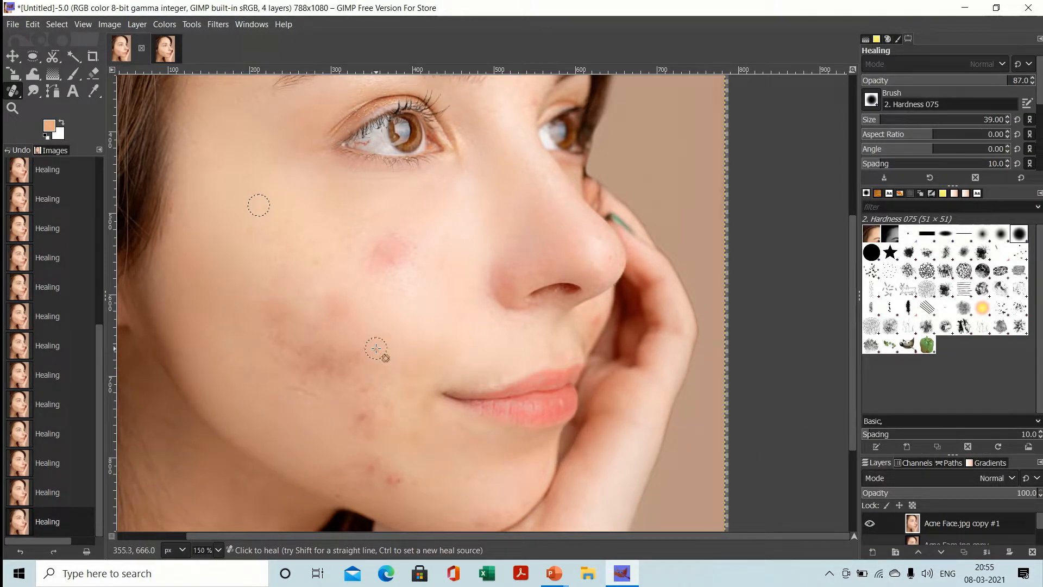
# - Heal the red marks on the chin and the blemishes running up the lower cheek beside the mouth
pyautogui.click(394, 478)
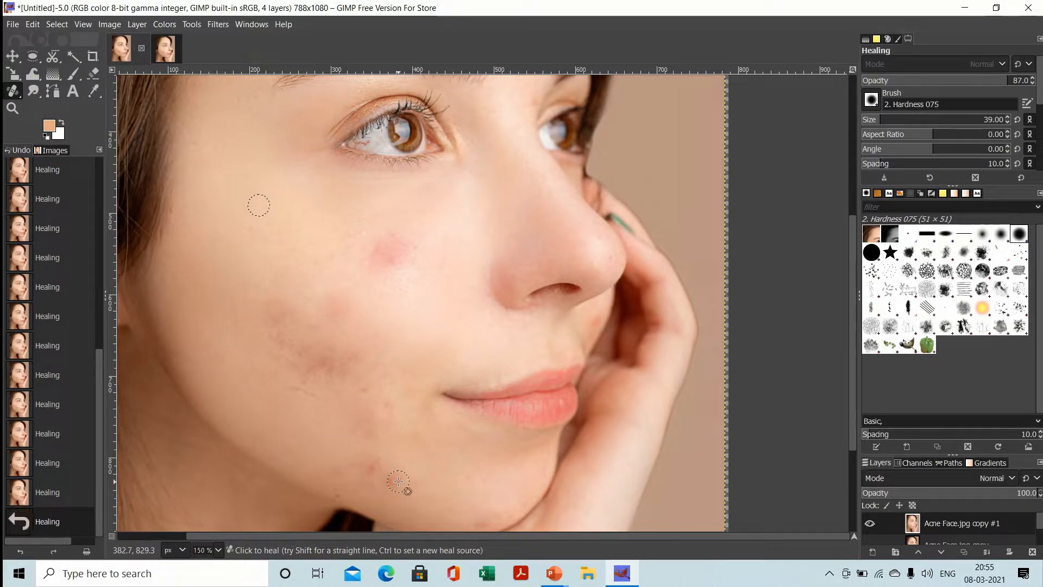
pyautogui.click(373, 471)
pyautogui.click(361, 488)
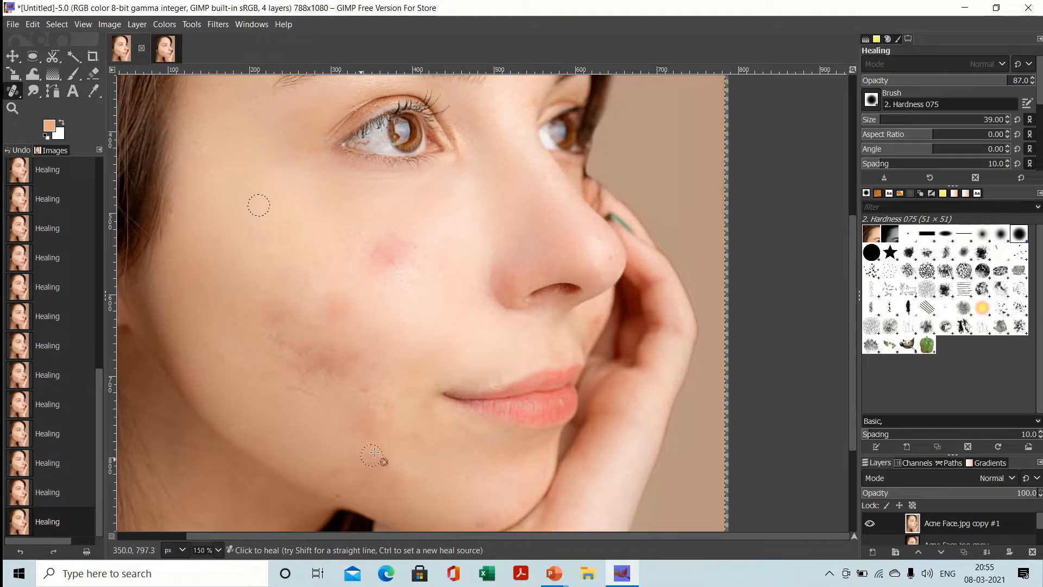
pyautogui.click(368, 433)
pyautogui.click(392, 407)
pyautogui.click(383, 403)
pyautogui.click(368, 389)
pyautogui.click(372, 363)
pyautogui.click(354, 354)
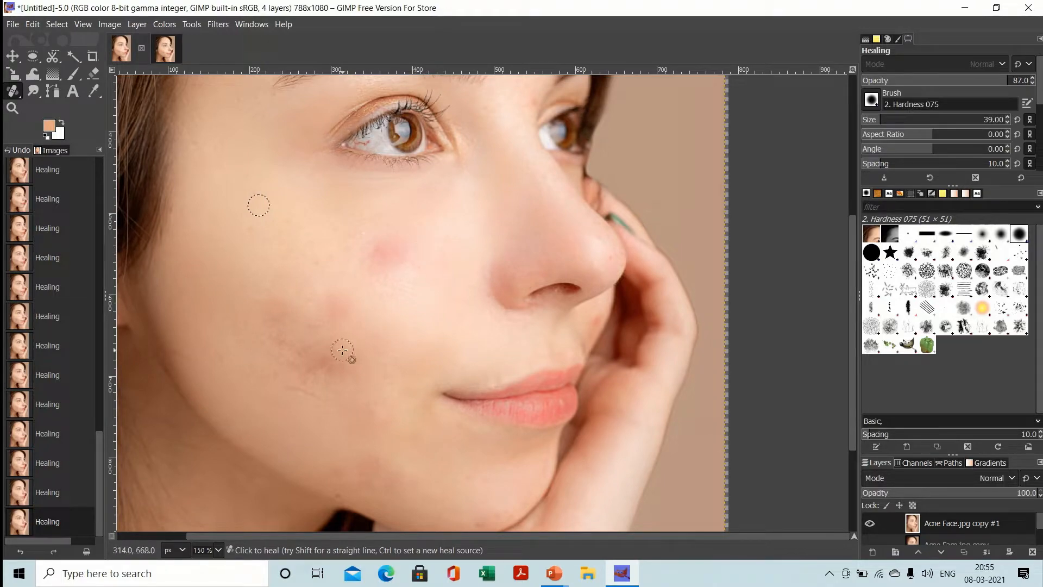
# - Resample clear skin on the upper cheek and heal the remaining redness beside the nose and across the mid-cheek
pyautogui.keyDown('ctrl'); pyautogui.click(292, 241); pyautogui.keyUp('ctrl')
pyautogui.moveTo(376, 249)
pyautogui.mouseDown()
pyautogui.moveTo(390, 248)
pyautogui.moveTo(376, 265)
pyautogui.moveTo(383, 258)
pyautogui.moveTo(374, 249)
pyautogui.moveTo(398, 265)
pyautogui.moveTo(372, 249)
pyautogui.moveTo(396, 240)
pyautogui.moveTo(397, 264)
pyautogui.moveTo(372, 263)
pyautogui.moveTo(372, 252)
pyautogui.mouseUp()
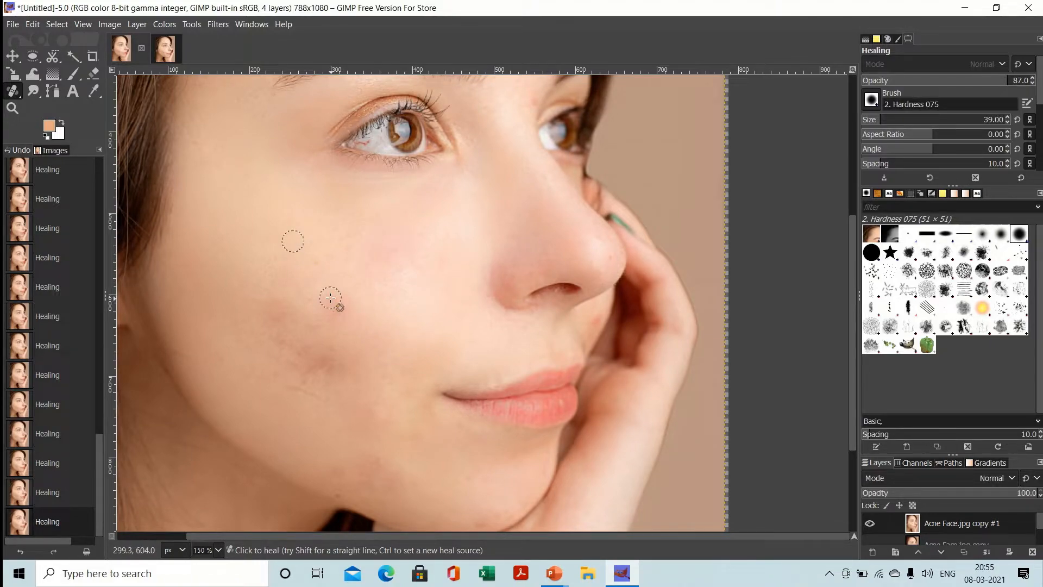
pyautogui.moveTo(331, 297)
pyautogui.mouseDown()
pyautogui.moveTo(344, 295)
pyautogui.moveTo(332, 304)
pyautogui.moveTo(347, 309)
pyautogui.moveTo(279, 302)
pyautogui.moveTo(289, 307)
pyautogui.moveTo(271, 310)
pyautogui.moveTo(289, 325)
pyautogui.mouseUp()
pyautogui.moveTo(327, 363)
pyautogui.mouseDown()
pyautogui.moveTo(302, 372)
pyautogui.moveTo(293, 360)
pyautogui.moveTo(314, 350)
pyautogui.moveTo(317, 361)
pyautogui.moveTo(293, 364)
pyautogui.moveTo(284, 352)
pyautogui.moveTo(305, 335)
pyautogui.moveTo(317, 365)
pyautogui.moveTo(338, 364)
pyautogui.moveTo(336, 341)
pyautogui.moveTo(319, 327)
pyautogui.moveTo(305, 343)
pyautogui.moveTo(328, 349)
pyautogui.mouseUp()
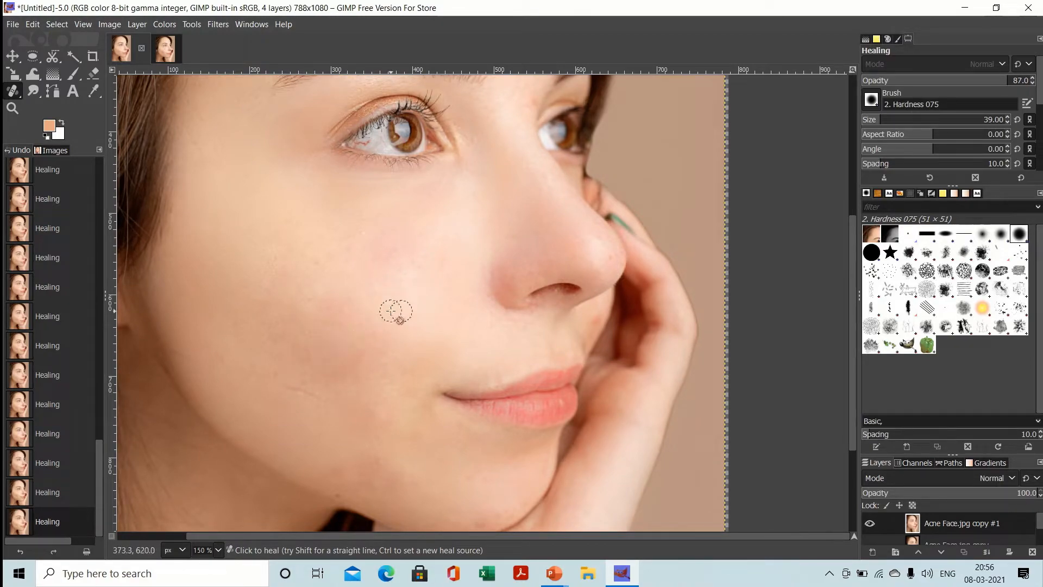
# - Heal the small leftover spots on the upper cheek below the eye and toward the ear
pyautogui.click(318, 261)
pyautogui.click(353, 233)
pyautogui.click(411, 270)
pyautogui.click(415, 270)
pyautogui.click(245, 275)
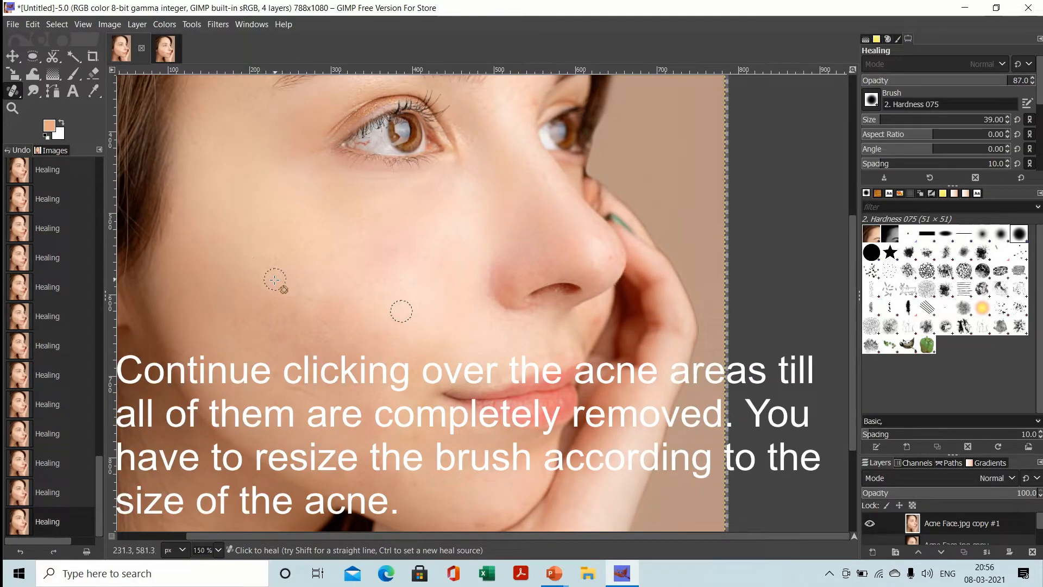
# - Heal the remaining discoloured patches and fine lines on the lower cheek, jaw and chin
pyautogui.click(268, 341)
pyautogui.click(295, 347)
pyautogui.click(306, 390)
pyautogui.click(281, 388)
pyautogui.click(335, 317)
pyautogui.click(334, 479)
pyautogui.click(379, 416)
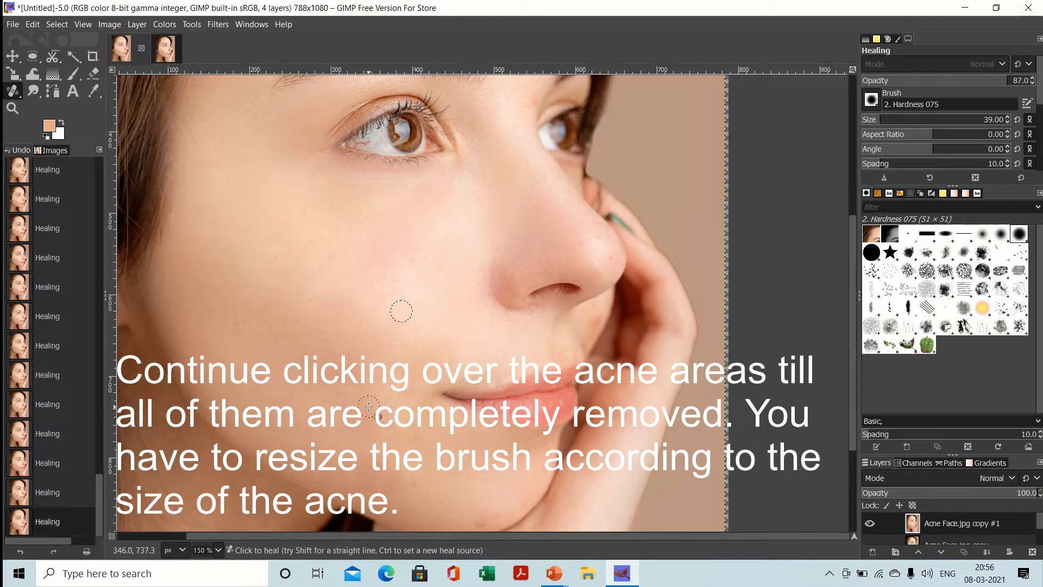
pyautogui.click(447, 463)
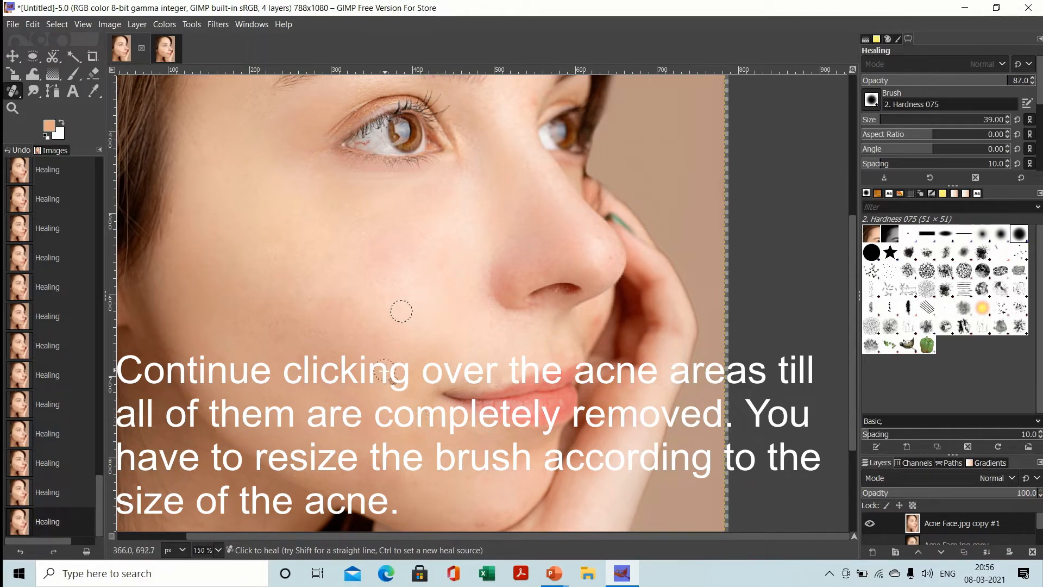
pyautogui.click(316, 358)
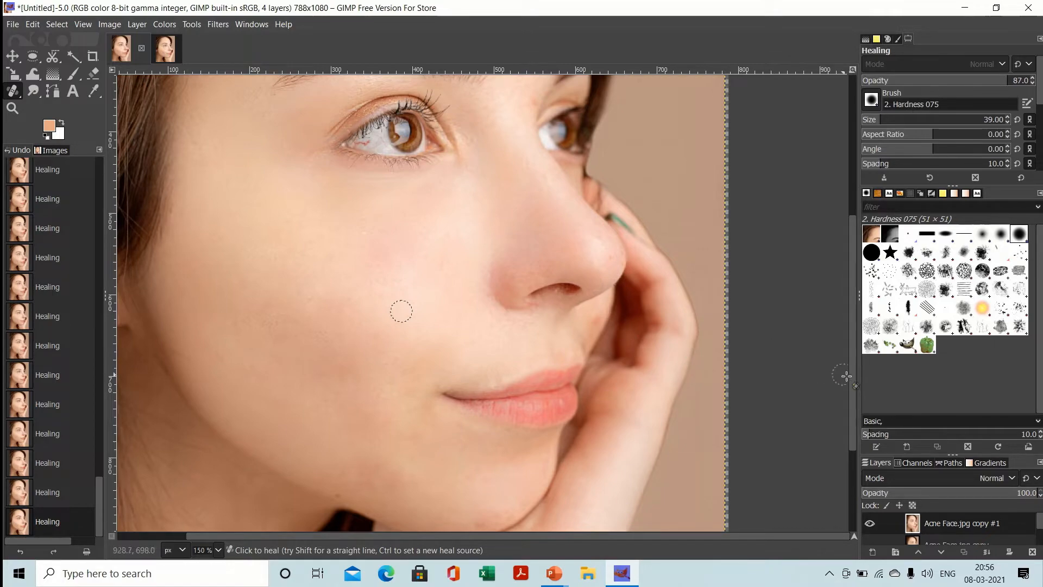
# - Heal the dark mole on the neck and, with the brush size set to 22, the small marks along the jaw and chin
pyautogui.moveTo(852, 381); pyautogui.dragTo(854, 459)
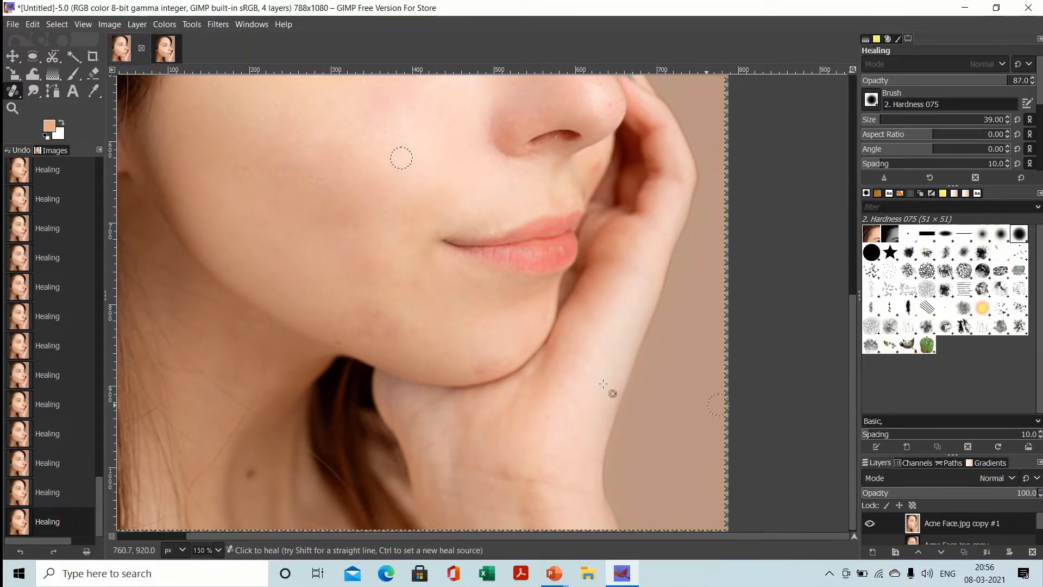
pyautogui.click(251, 476)
pyautogui.doubleClick(1006, 122)
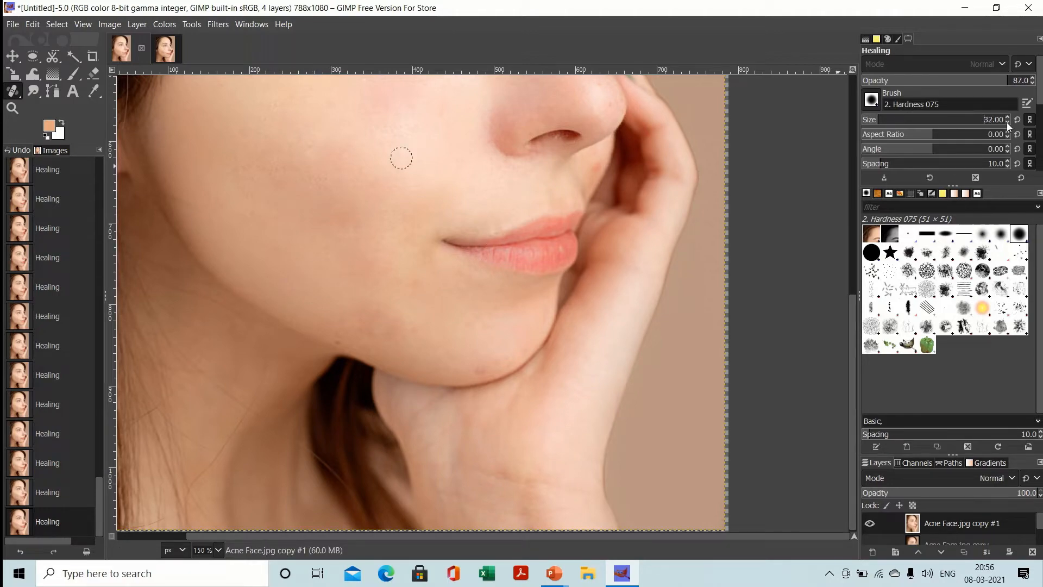
pyautogui.click(1006, 122)
pyautogui.keyDown('ctrl'); pyautogui.click(326, 307); pyautogui.keyUp('ctrl')
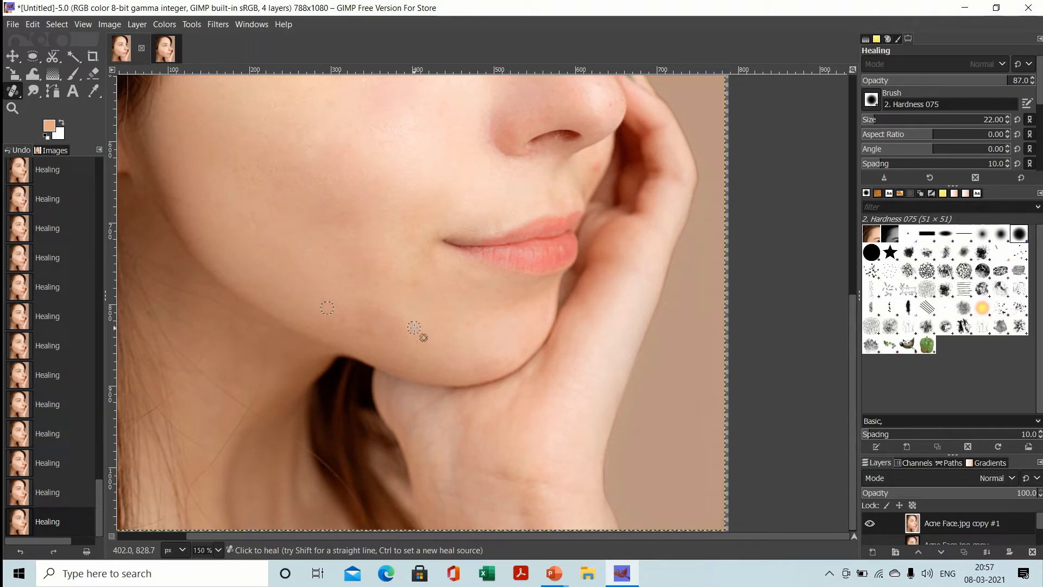
pyautogui.click(376, 311)
# - Inspect the upper face and compare the retouched portrait with the original Acne Face image
pyautogui.moveTo(854, 307); pyautogui.dragTo(850, 209)
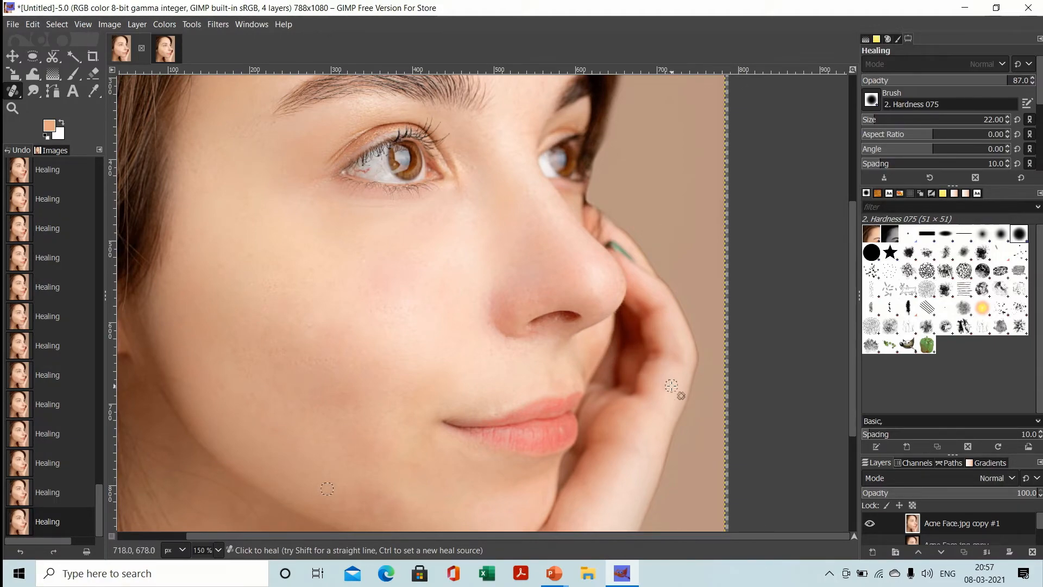
pyautogui.moveTo(853, 386); pyautogui.dragTo(882, 347)
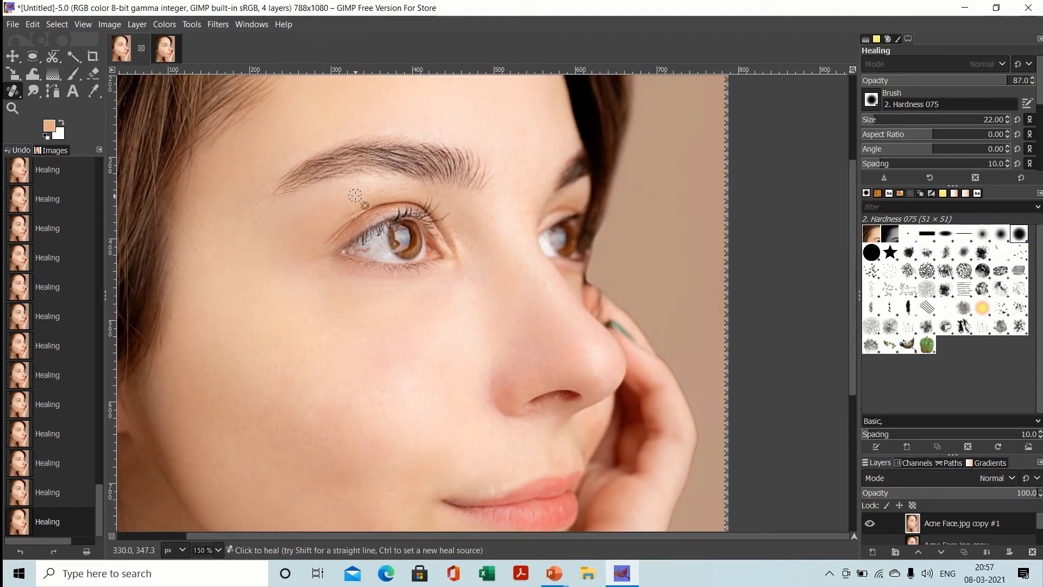
pyautogui.click(171, 54)
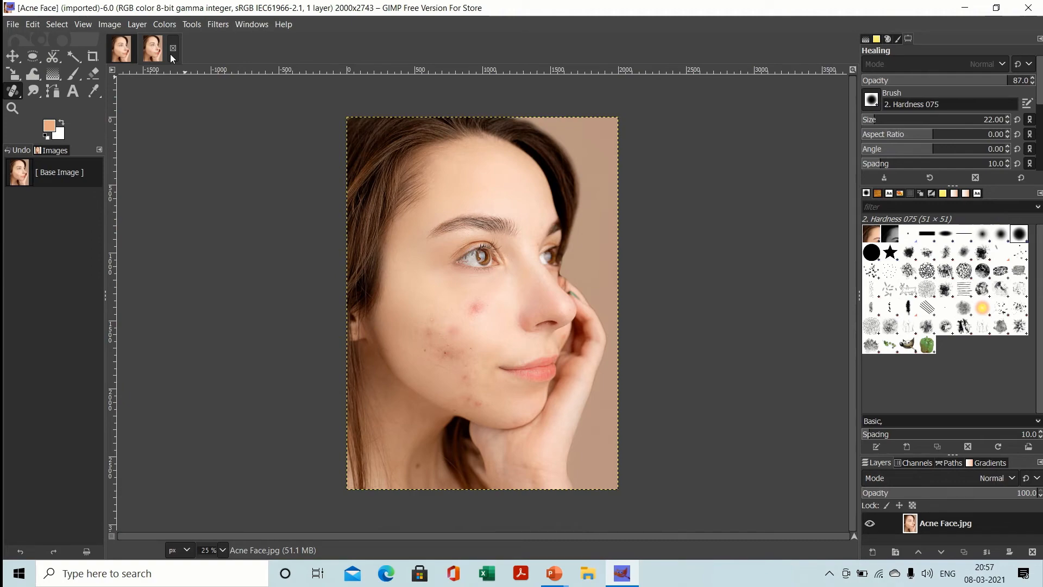
pyautogui.click(113, 46)
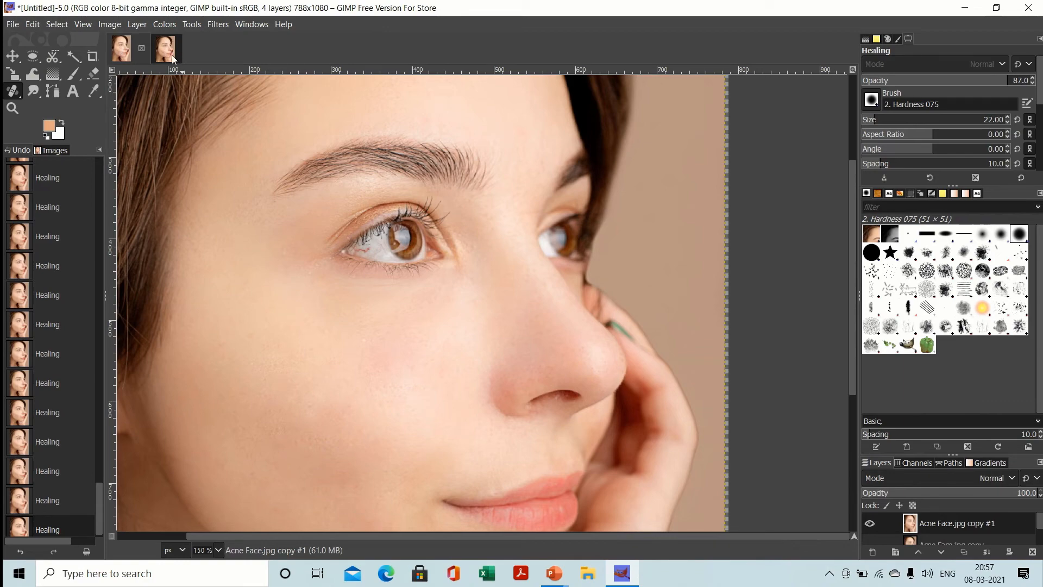
pyautogui.click(166, 54)
pyautogui.click(117, 48)
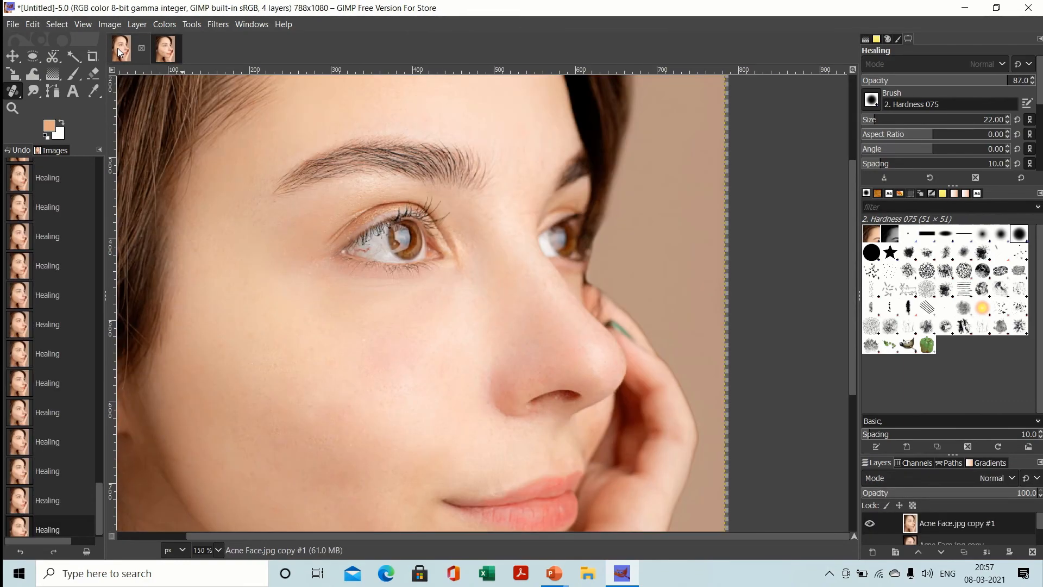